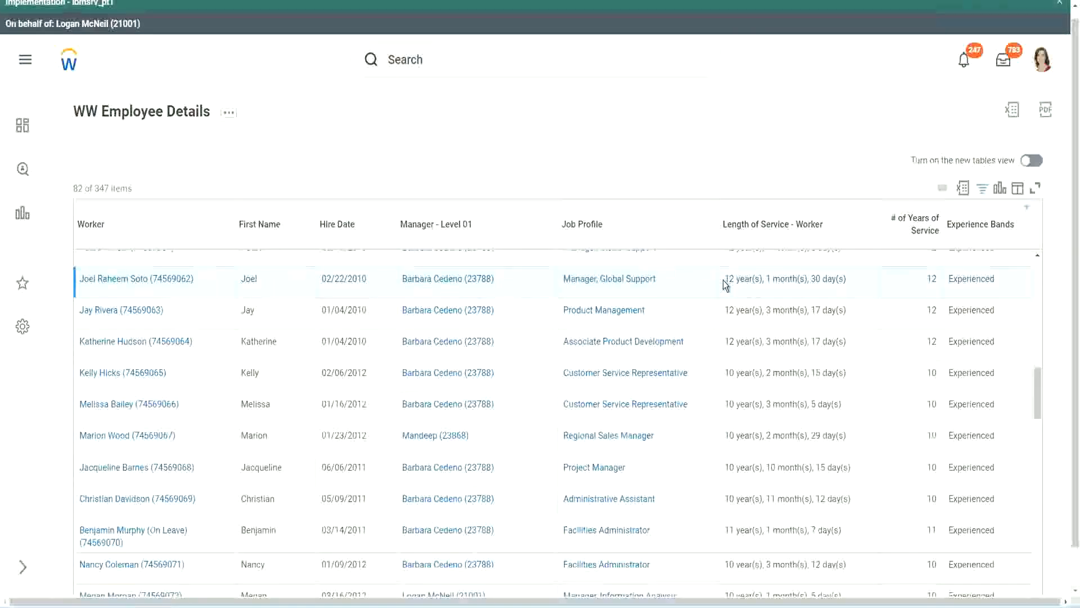
Step: Compare the Length of Service, # of Years of Service and Experience Bands values across worker rows in the WW Employee Details report
left_click_drag(724, 280, 824, 278)
left_click(904, 290)
double_click(903, 289)
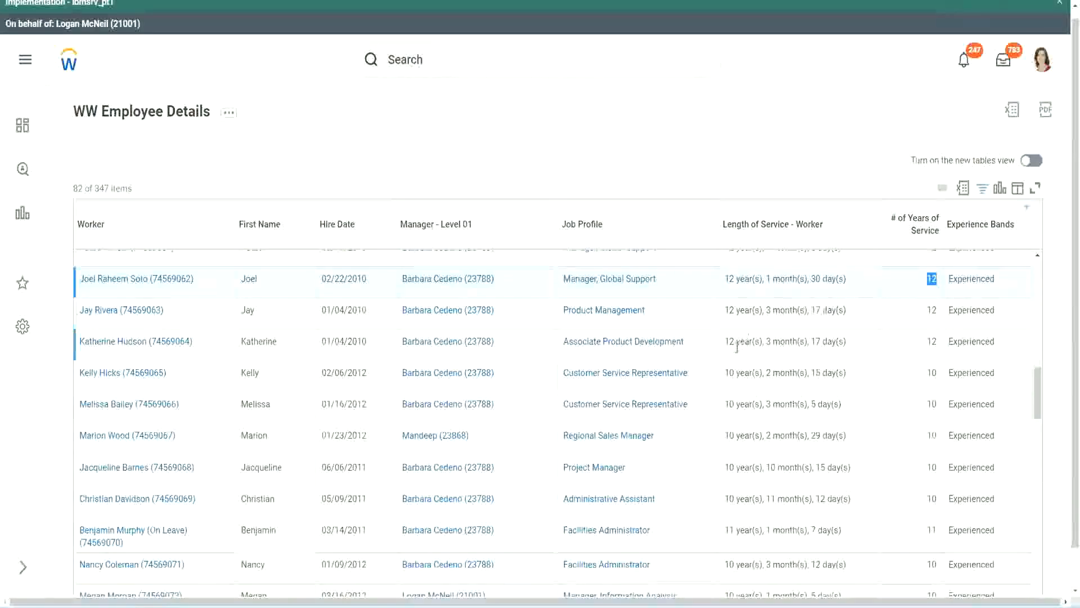
left_click(746, 499)
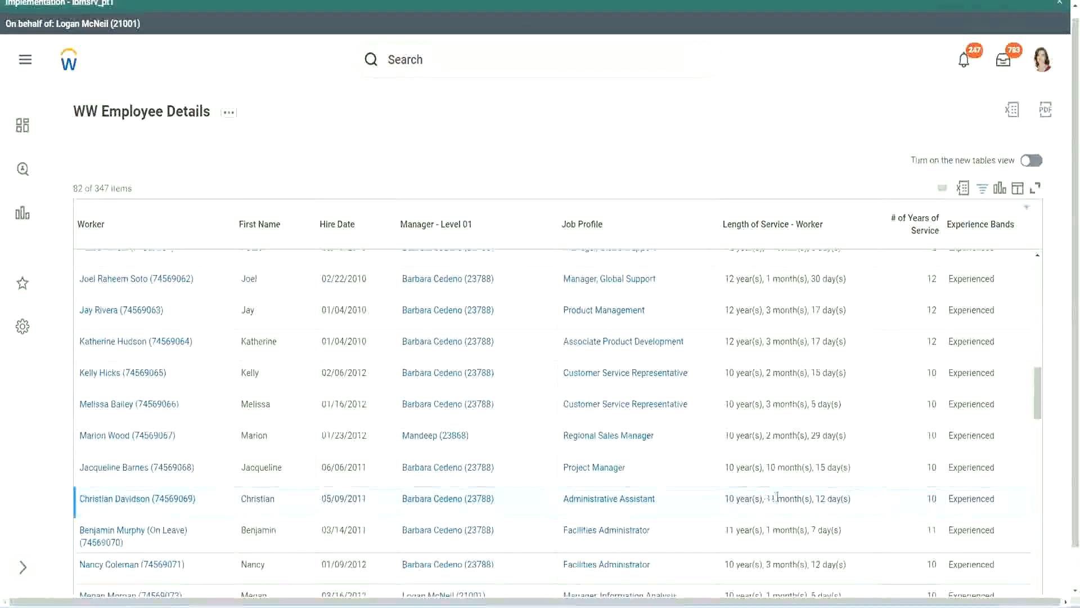
left_click_drag(767, 499, 827, 498)
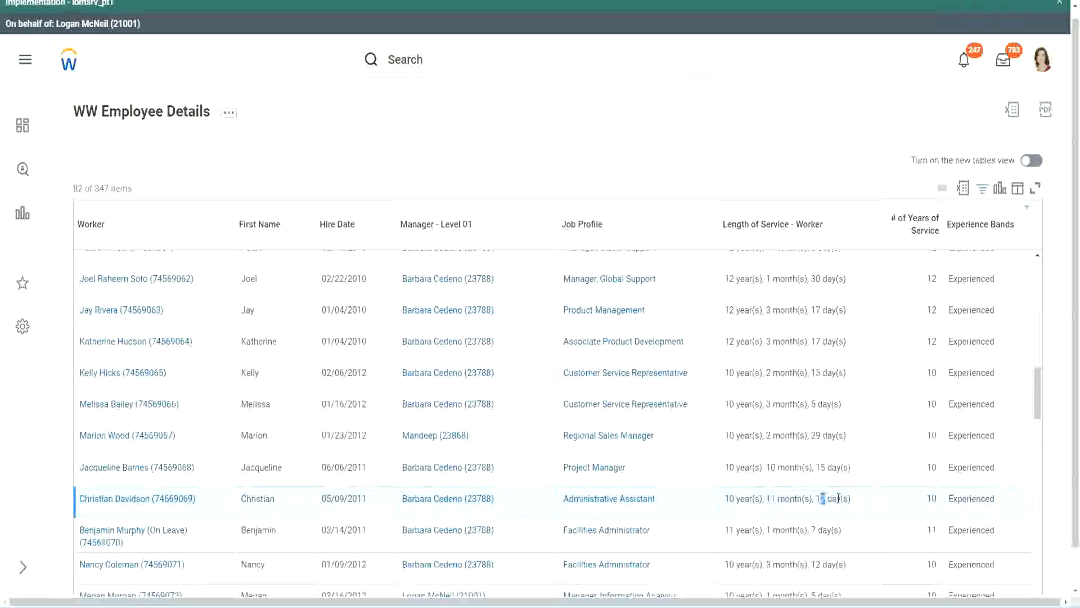
left_click(838, 498)
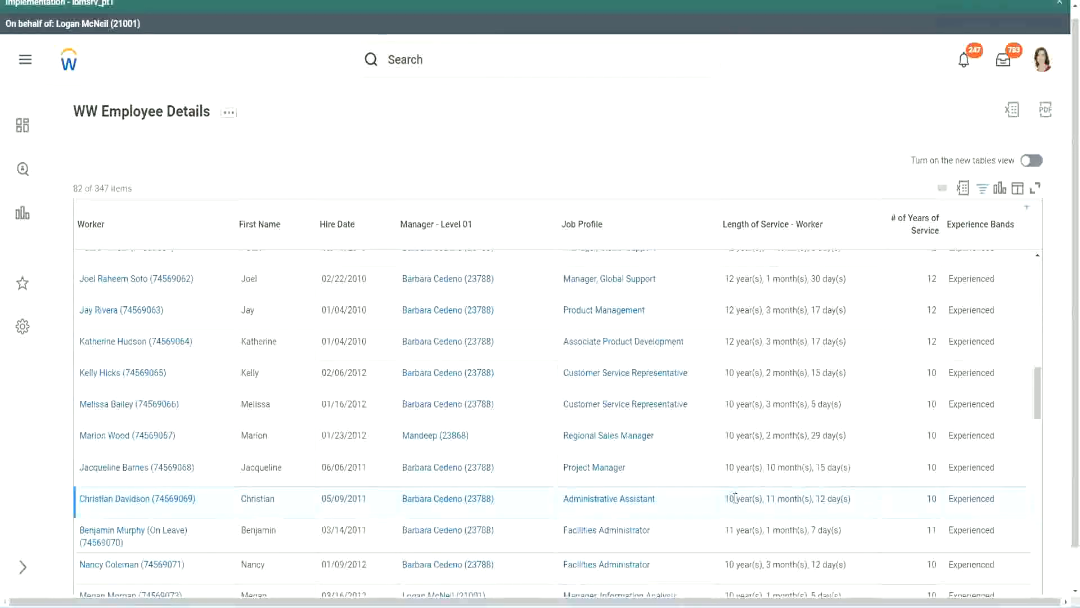
double_click(931, 499)
left_click(930, 354)
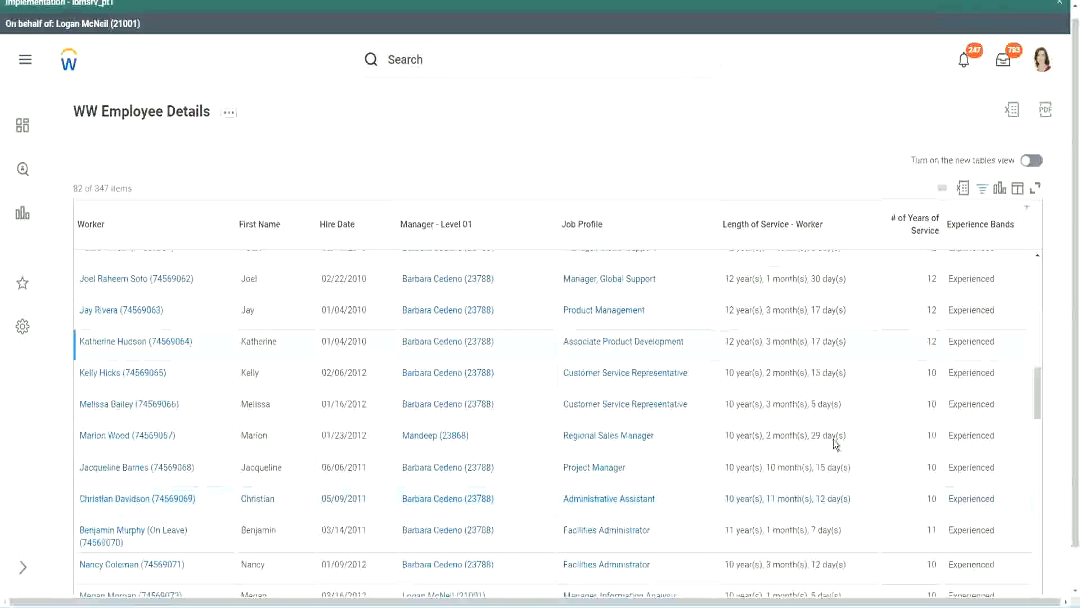
double_click(730, 497)
left_click(816, 495)
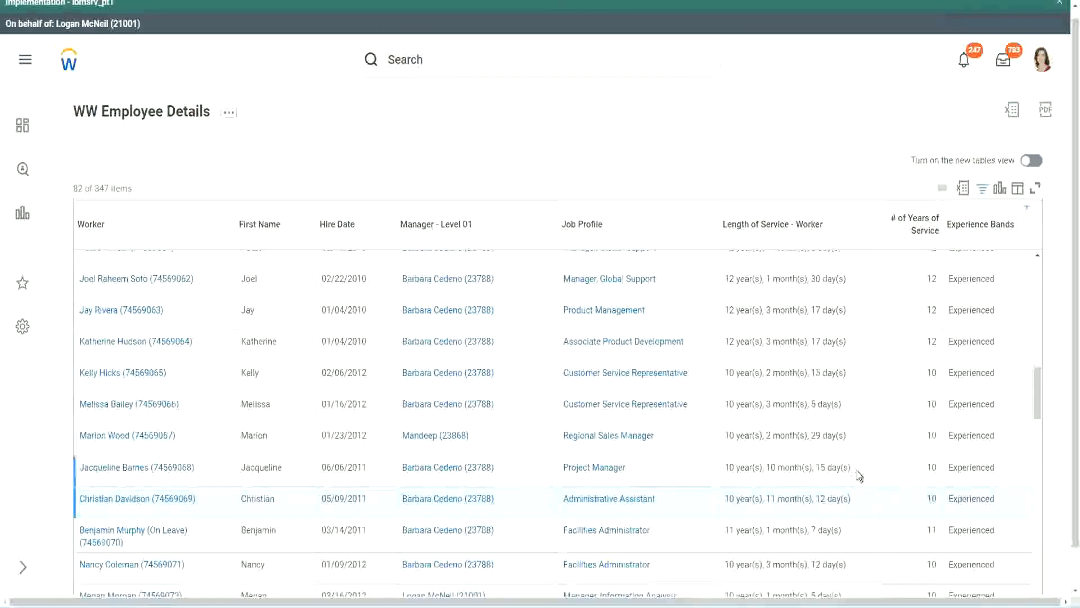
double_click(936, 281)
left_click_drag(726, 282, 860, 278)
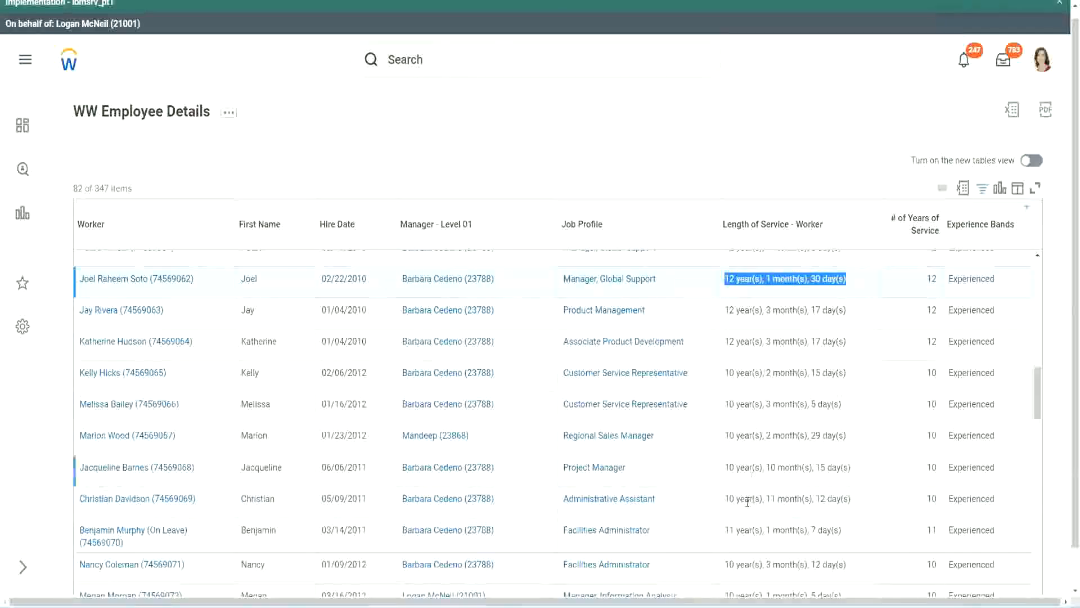
left_click(838, 498)
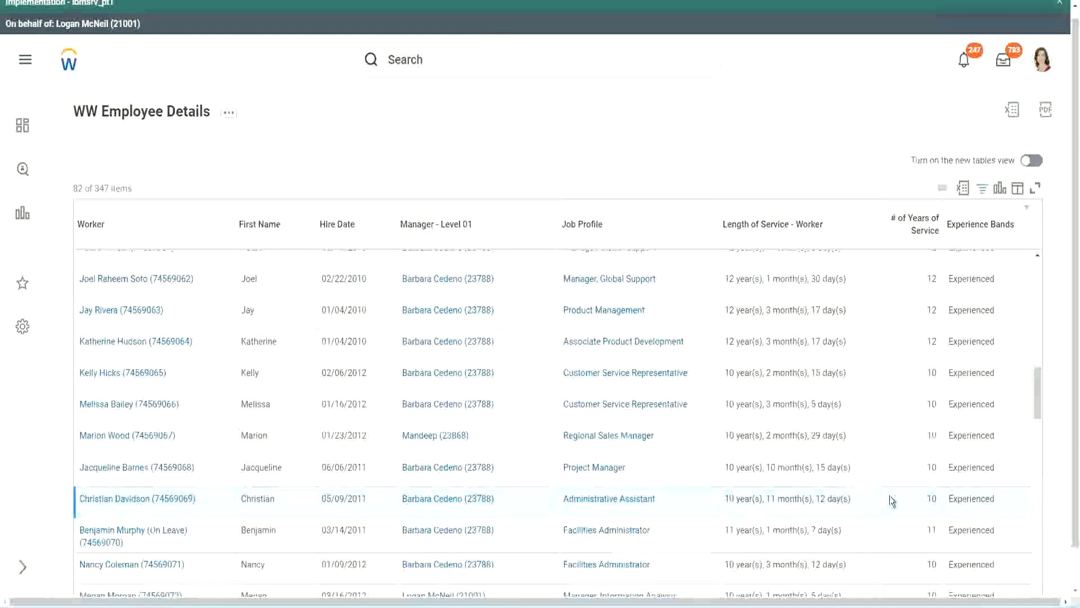
double_click(929, 498)
left_click(892, 501)
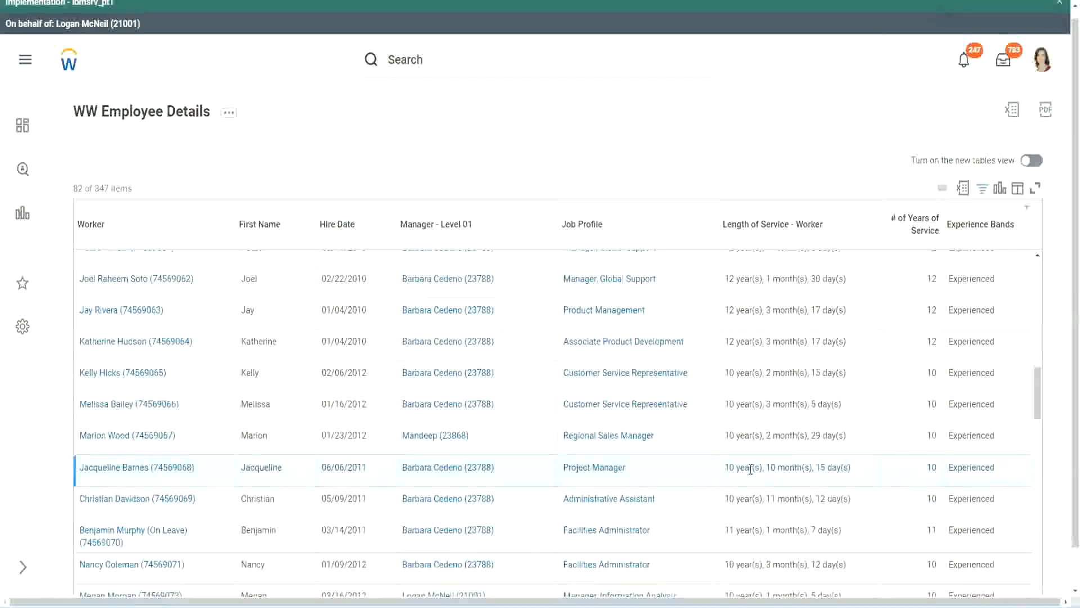
double_click(780, 468)
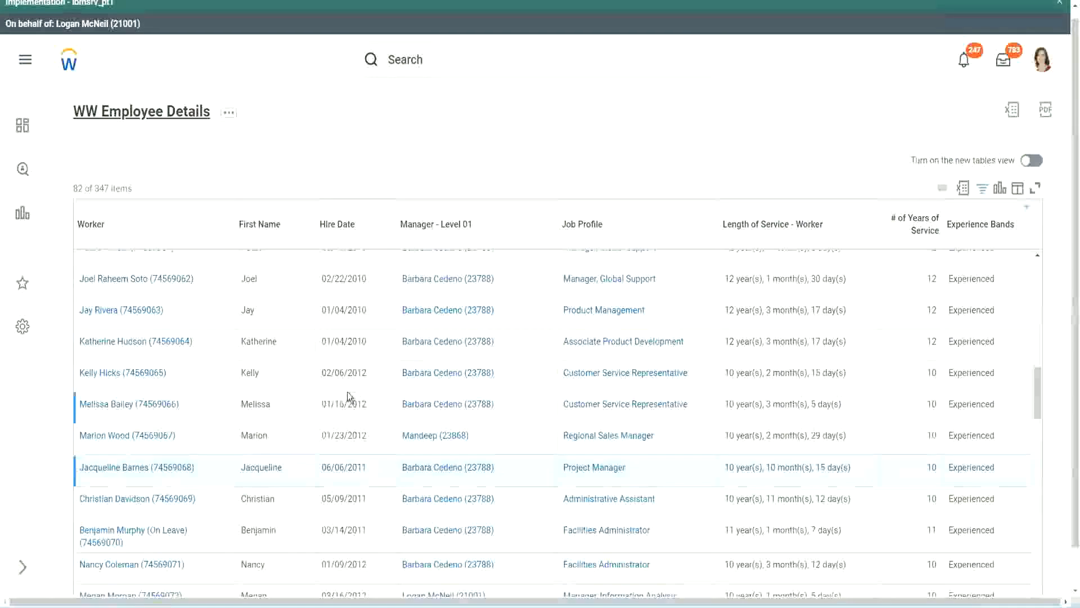
Step: View the CF-WW-Eval Exp-Derive Experience Bands from Years of Service calculated field in a new browser tab and examine its conditions and return values
scroll(353, 394, "down", 5)
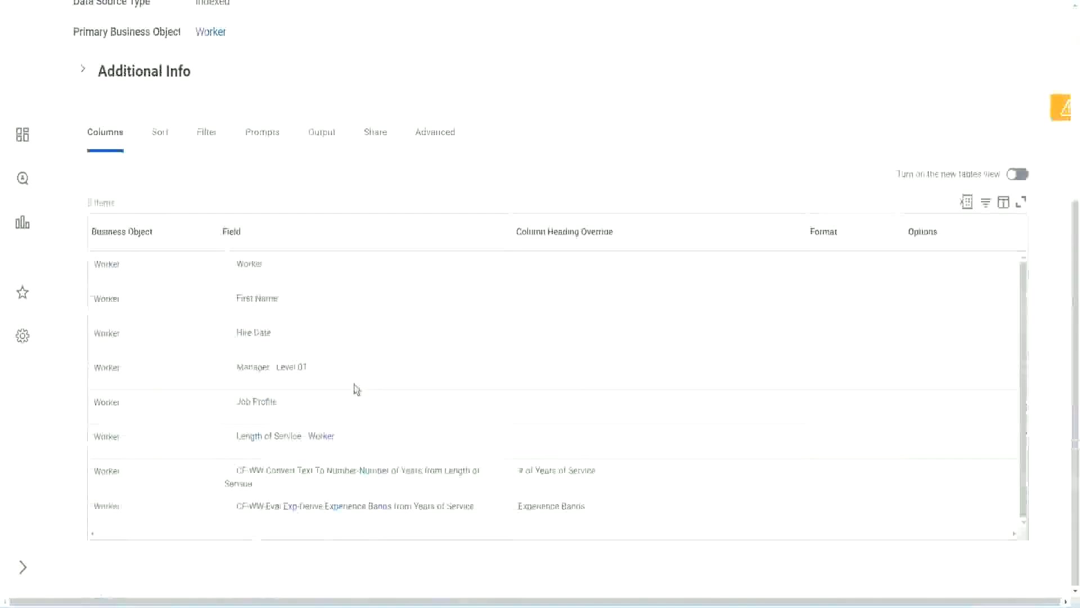
right_click(294, 509)
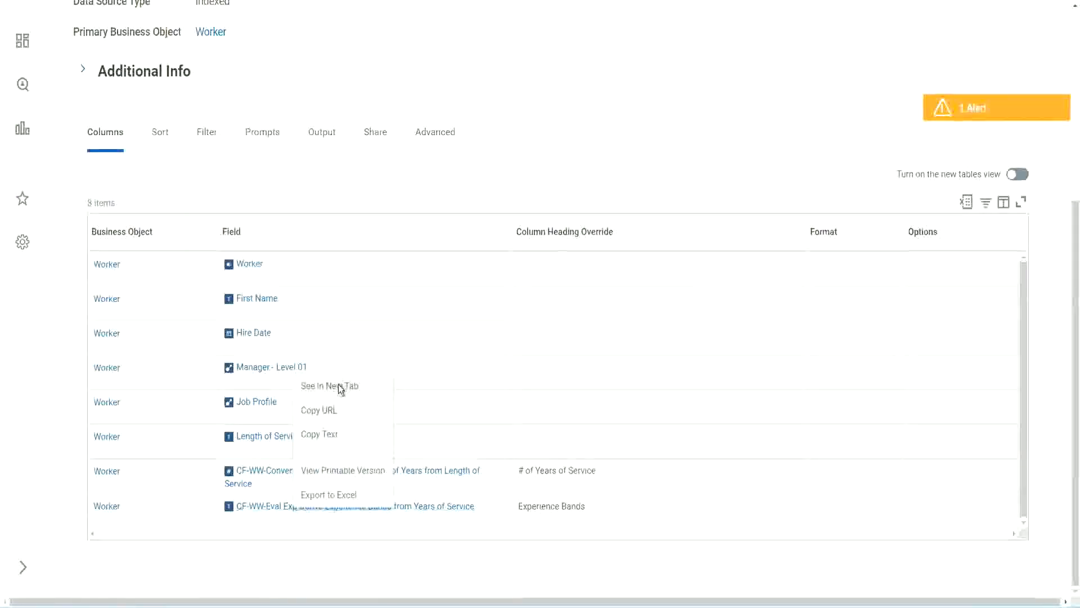
left_click(338, 386)
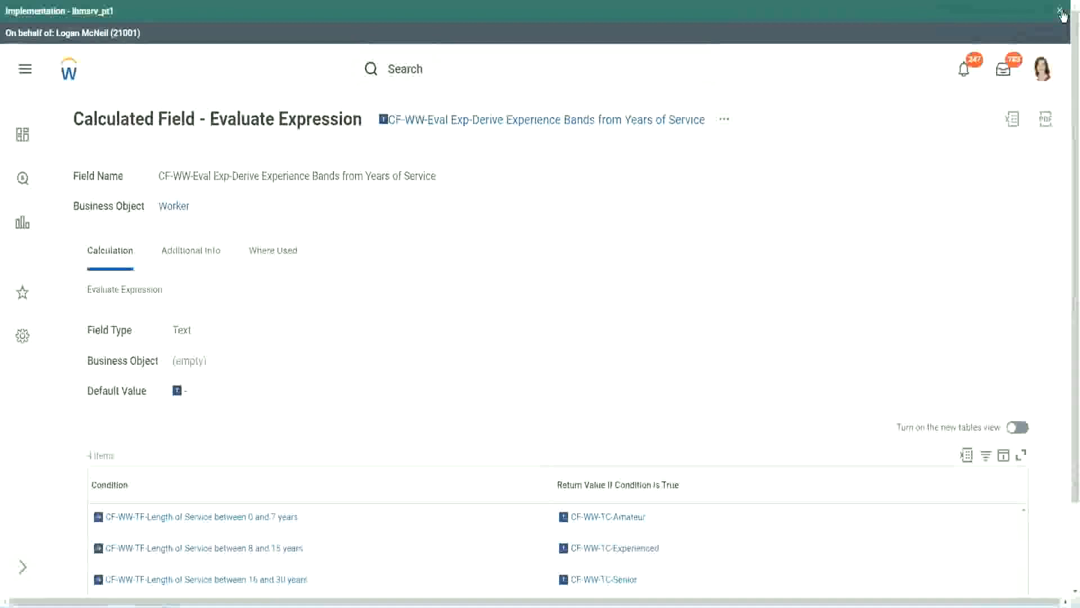
left_click(1061, 13)
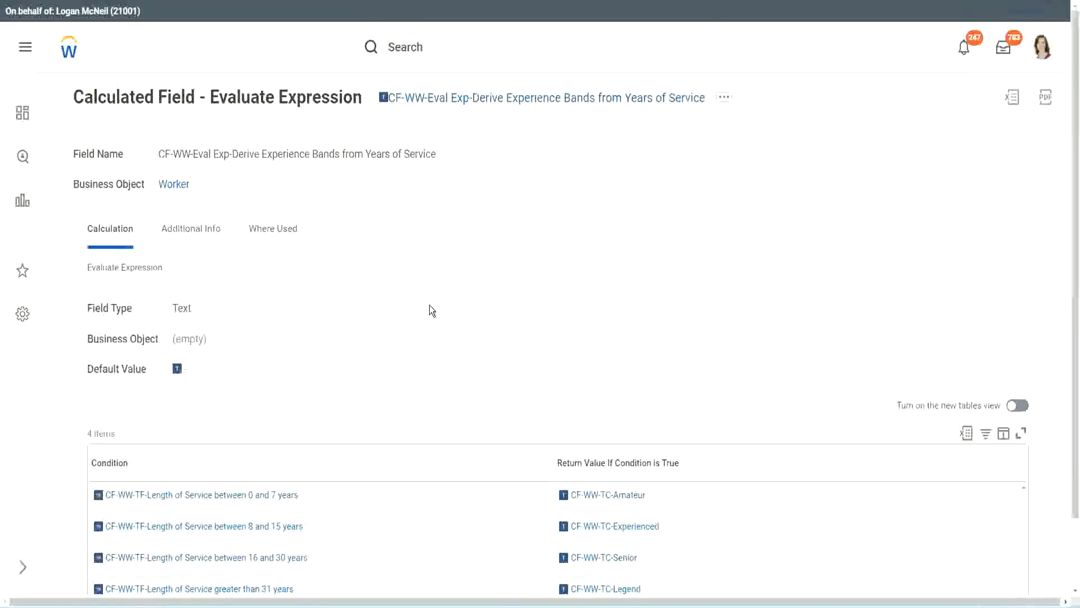
scroll(451, 304, "down", 2)
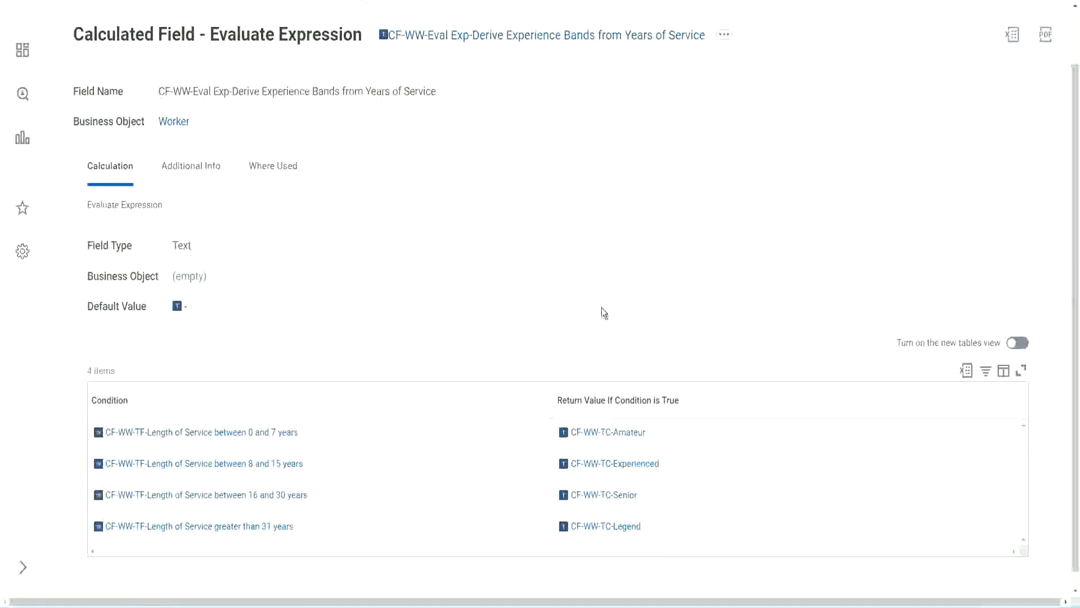
left_click(490, 397)
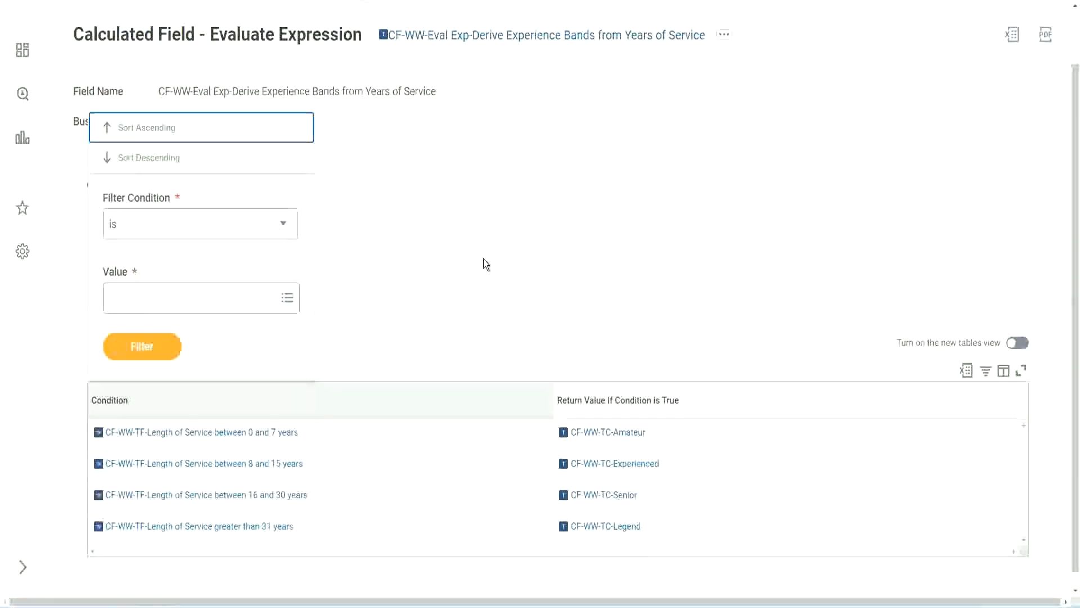
left_click(483, 260)
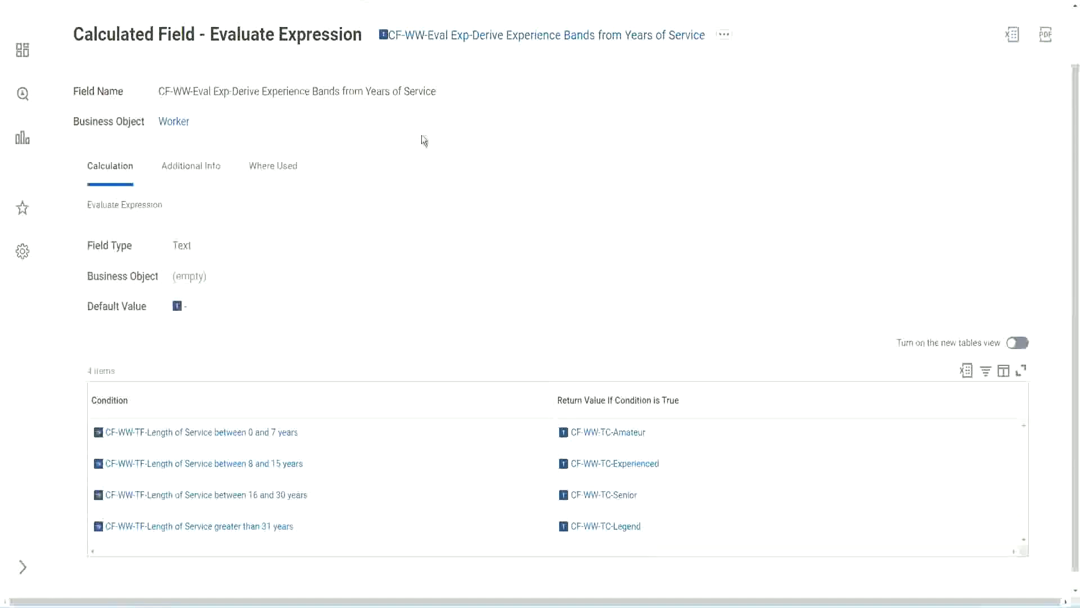
Step: Copy the existing calculated field's name, then start the Create Calculated Field task from the report definition page
right_click(475, 38)
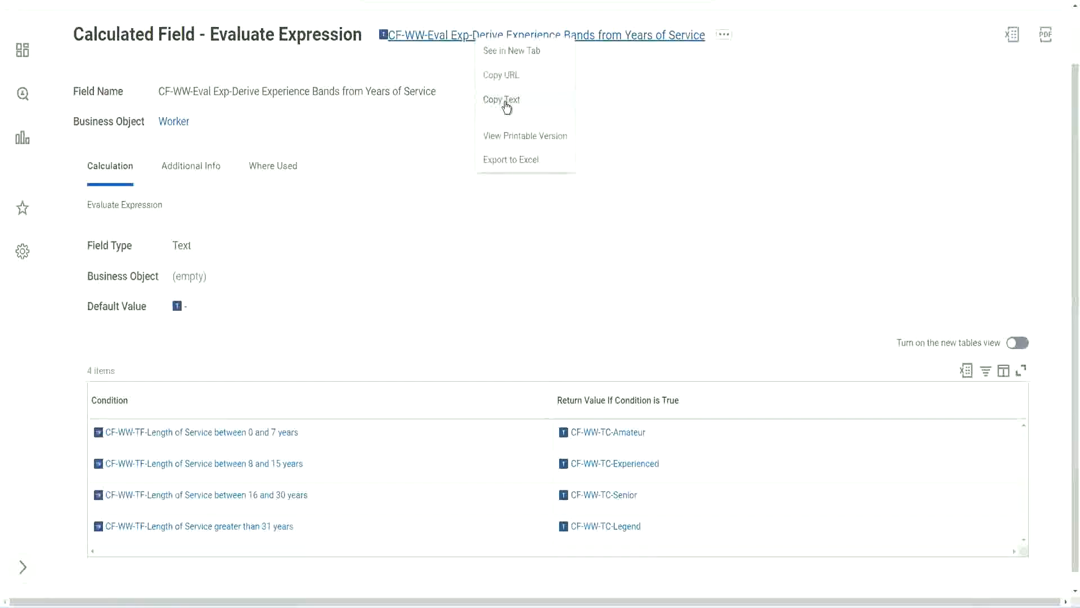
left_click(507, 106)
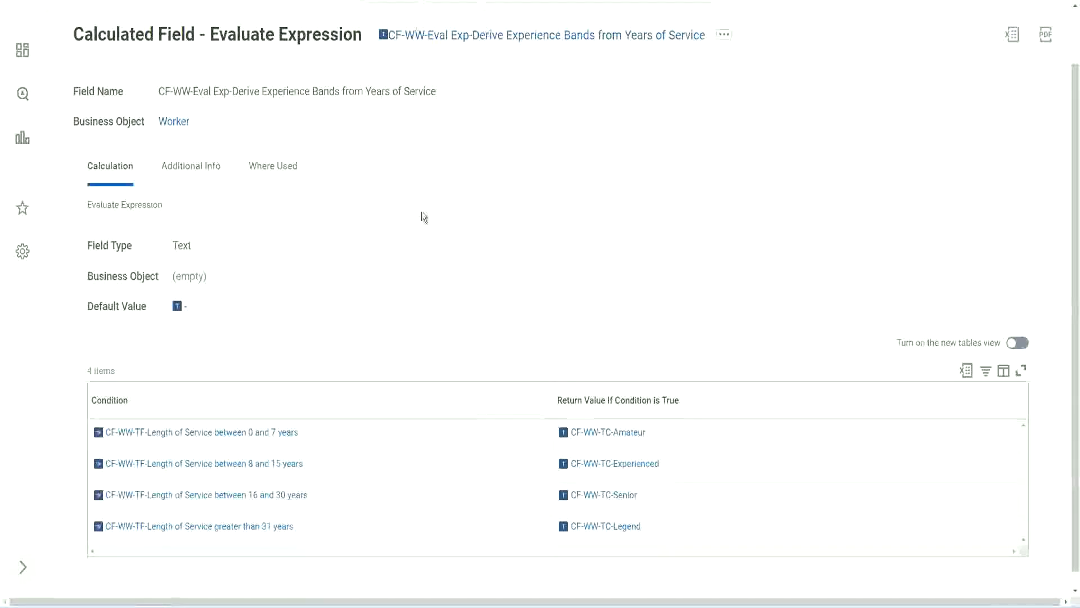
scroll(420, 224, "up", 1)
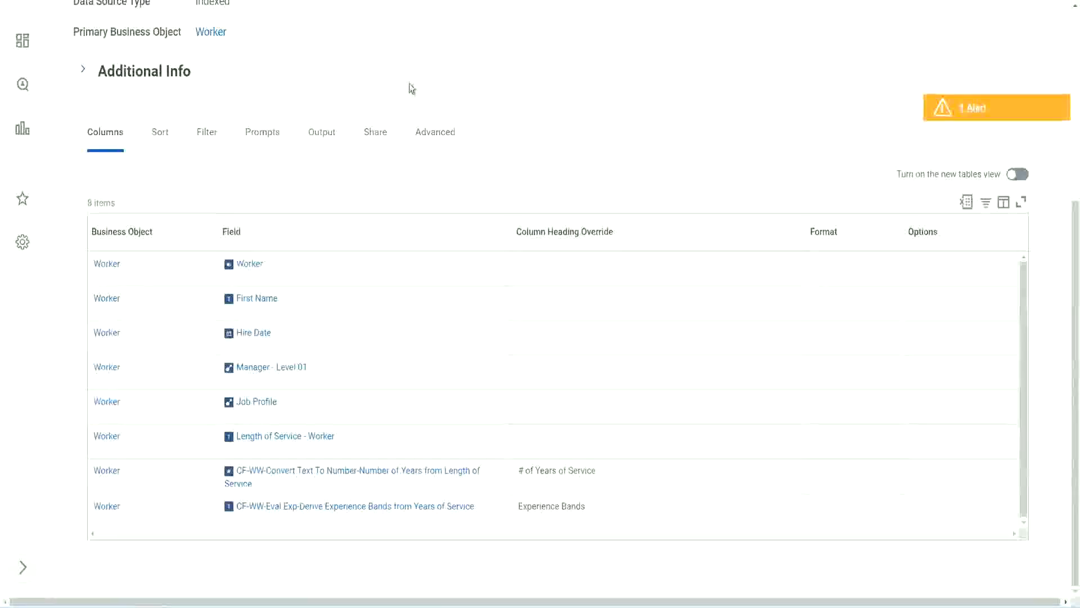
scroll(416, 89, "up", 5)
left_click(438, 69)
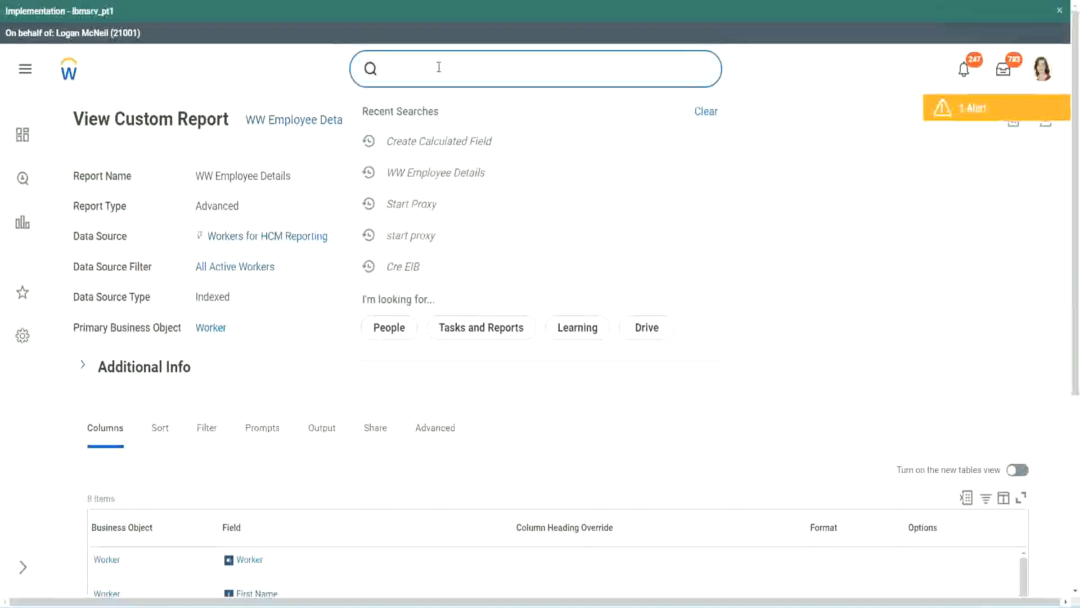
type("create cal field")
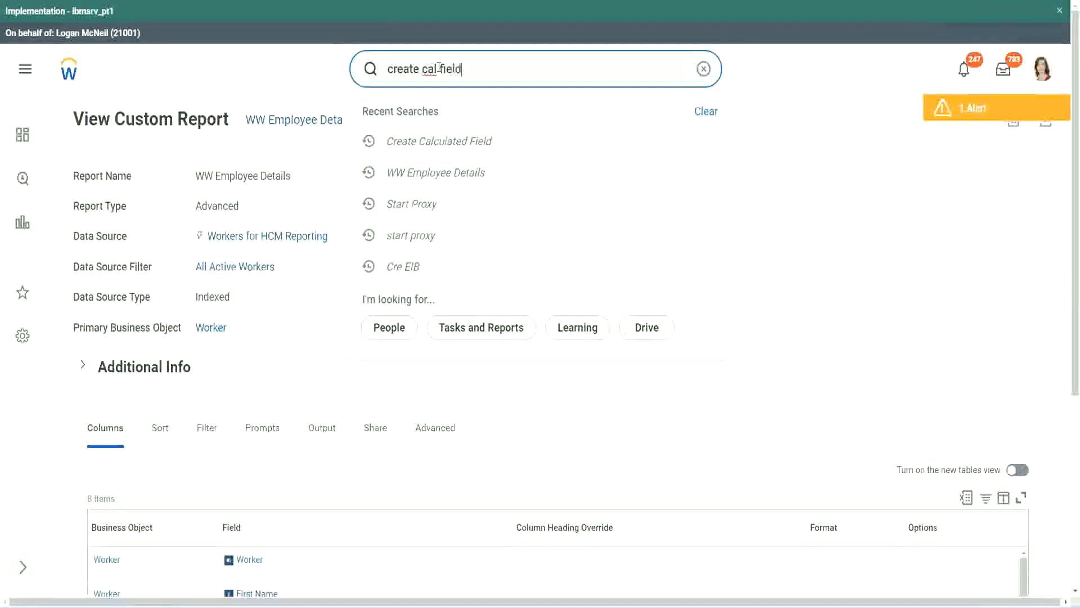
left_click(451, 116)
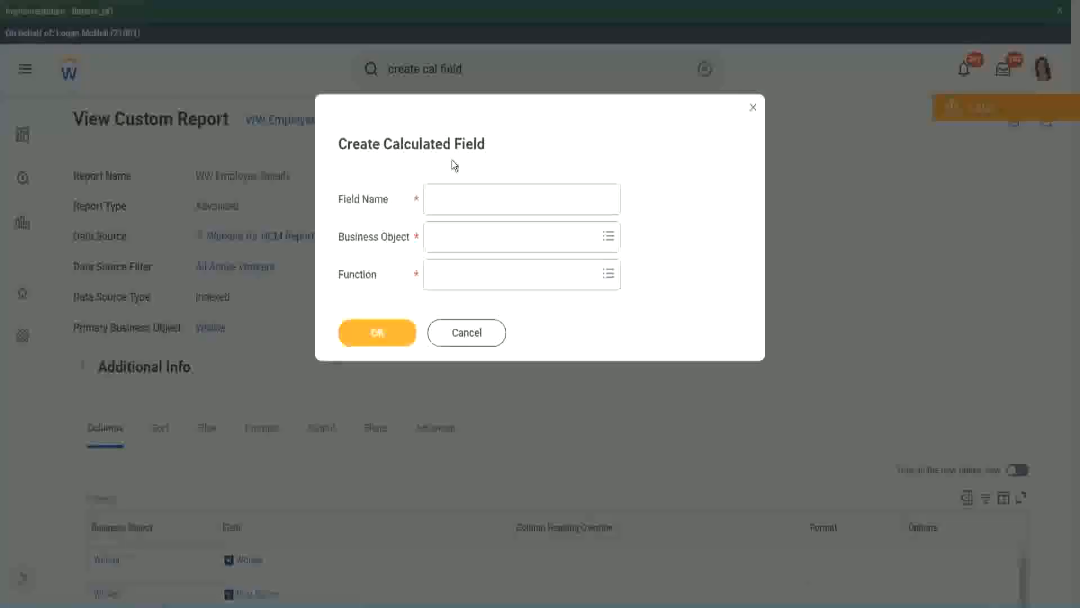
Step: Enter the copied name as the new calculated field's name and add "Bands" after "Eval Exp"
left_click(457, 199)
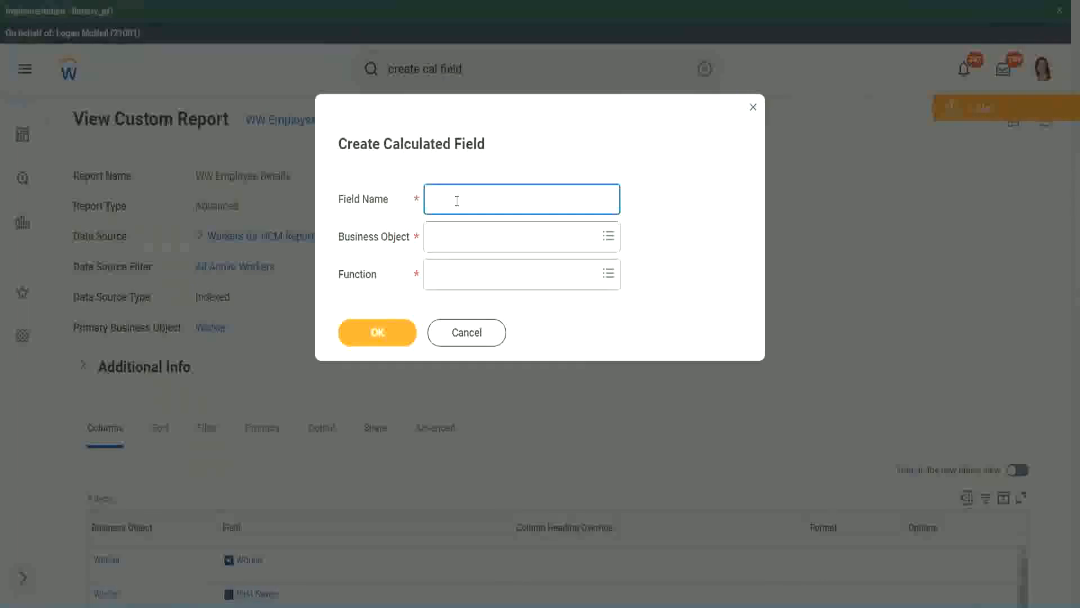
key("ctrl+v")
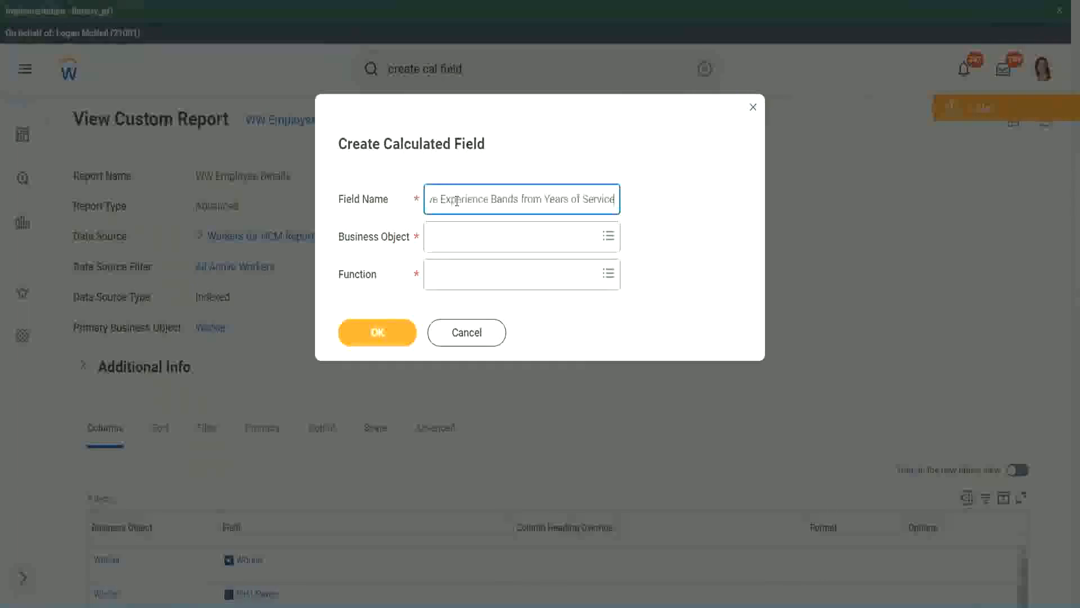
left_click_drag(456, 201, 396, 181)
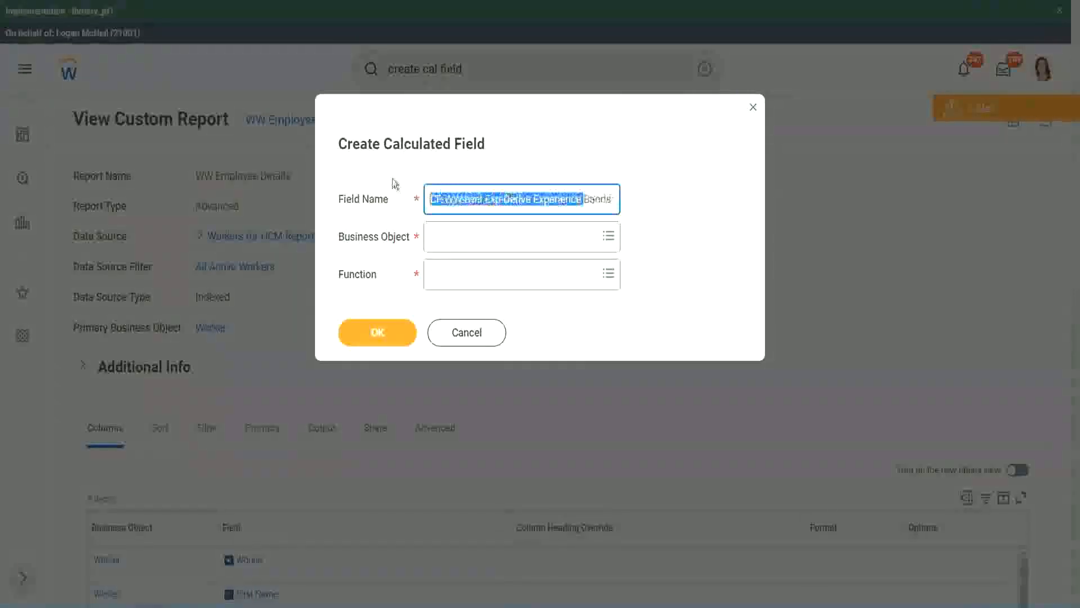
left_click(481, 197)
double_click(491, 201)
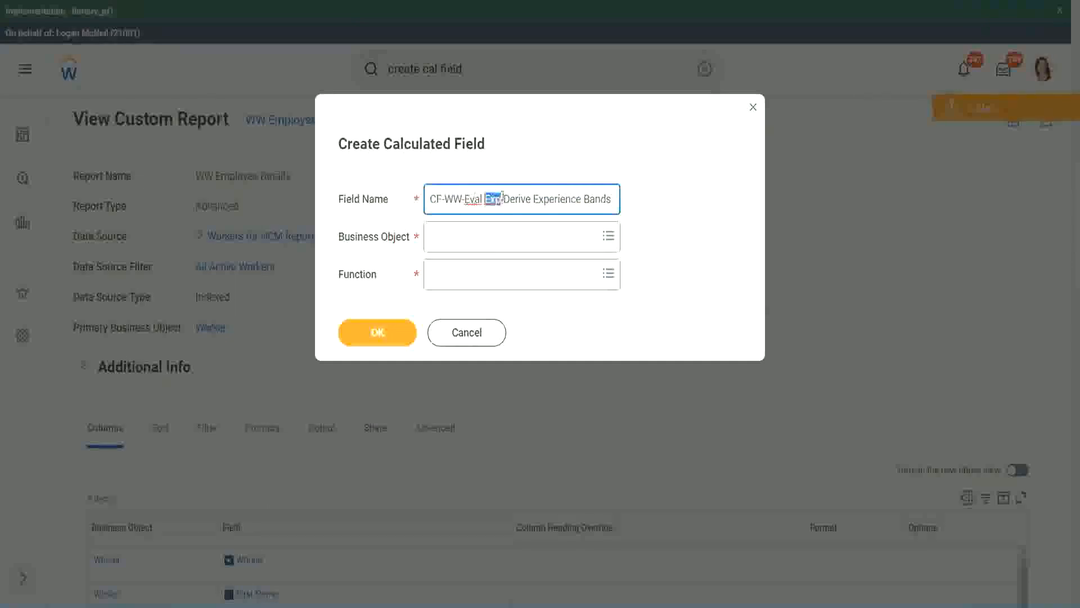
left_click(500, 198)
type("bands")
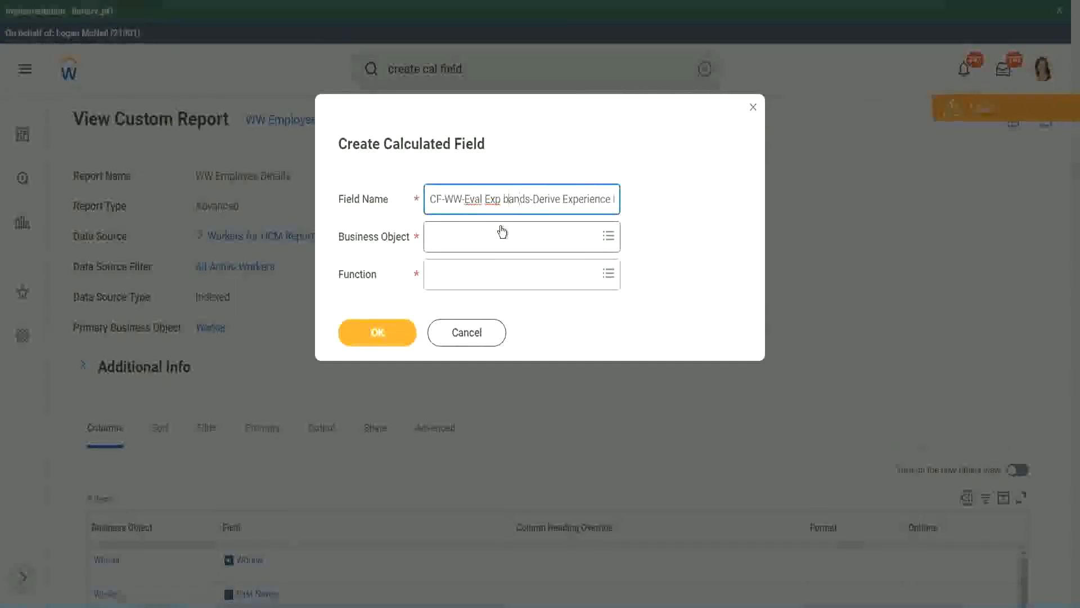
key("shift+Left")
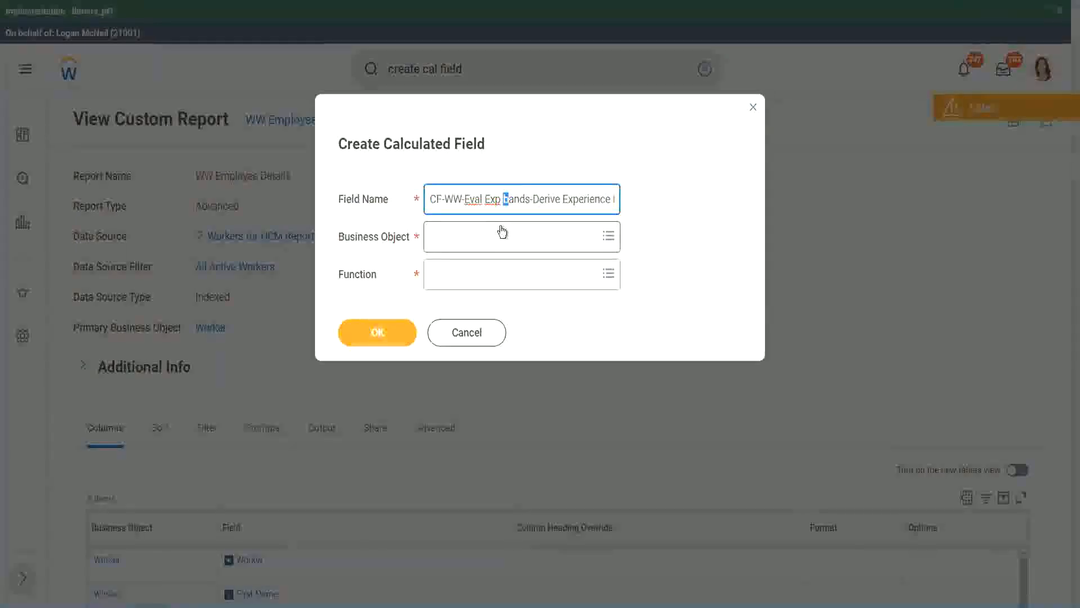
type("B")
Step: Replace "Derive" with "Determine" in the new calculated field's name
key("Right")
key("Right")
key("Right")
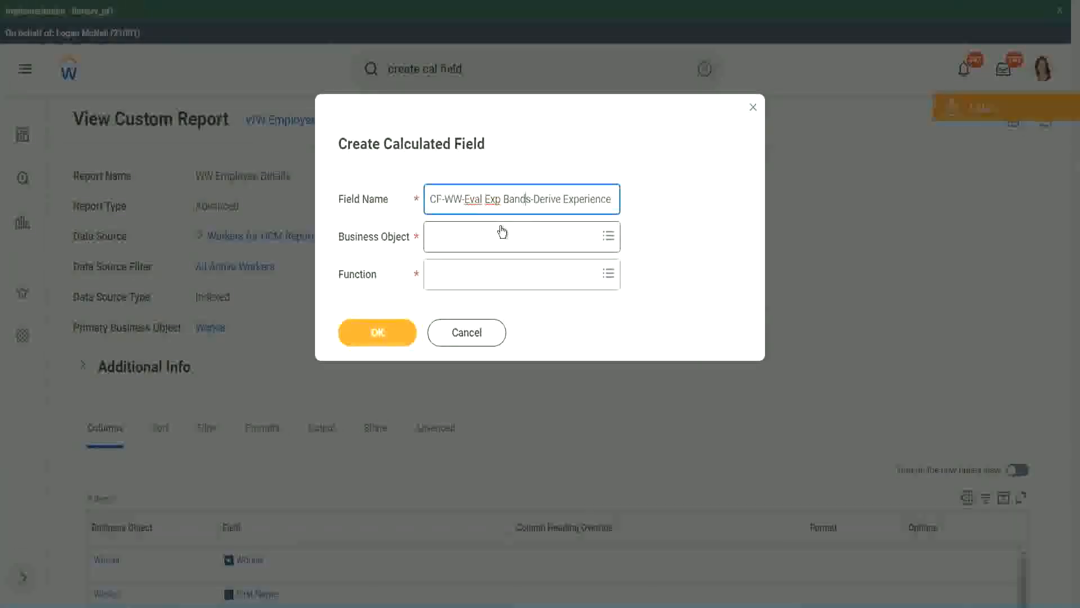
key("Right")
key("Right")
key("Right")
key("Right")
key("Right")
key("Right")
key("Right")
key("Right")
key("Right")
key("Right")
key("Right")
key("Right")
key("Right")
key("Right")
key("Right")
key("Right")
key("Right")
key("Right")
key("Right")
key("Right")
key("Right")
key("Right")
key("Right")
key("Right")
key("Right")
key("Right")
key("Right")
key("Right")
key("Right")
key("Right")
key("Right")
key("Right")
key("Right")
key("Right")
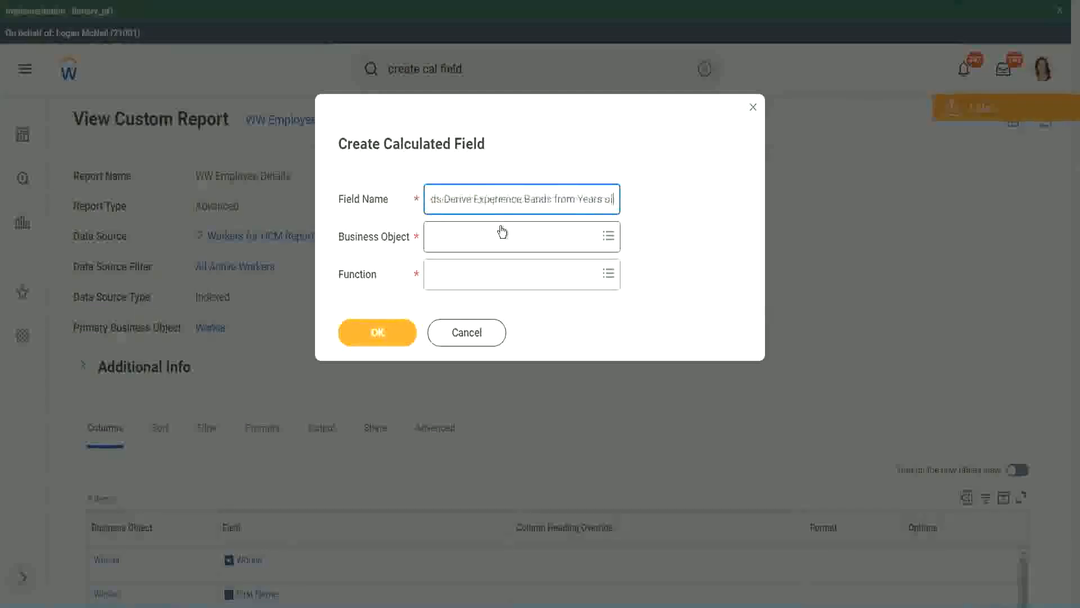
key("Left")
key("Left")
key("Left")
key("Left")
key("Left")
key("Left")
key("Left")
key("Left")
key("Left")
key("Left")
key("Left")
key("Left")
key("Left")
key("Left")
key("Left")
key("Left")
key("Left")
key("Left")
key("Left")
key("Left")
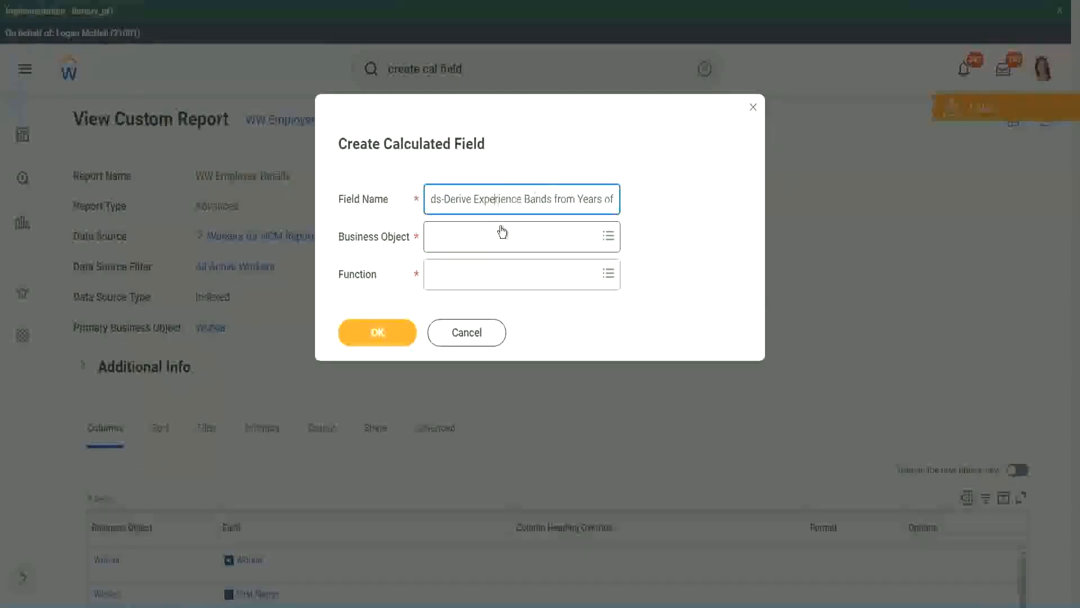
key("Left")
key("Left")
key("Left")
key("shift+Left")
key("shift+Left")
key("shift+Left")
key("shift+Left")
key("shift+Left")
key("shift+Left")
type("Determine")
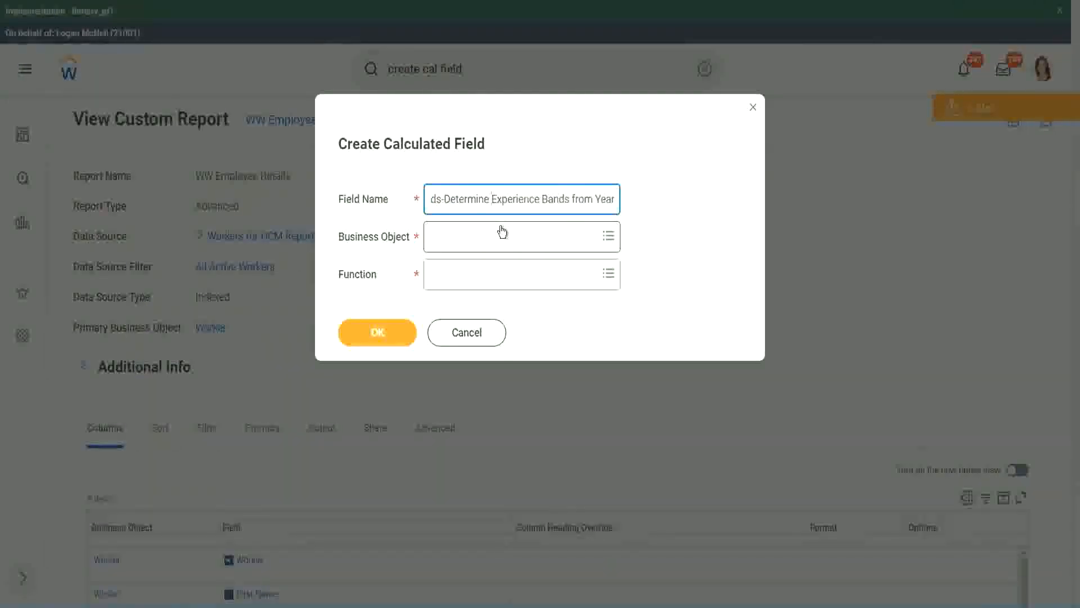
key("End")
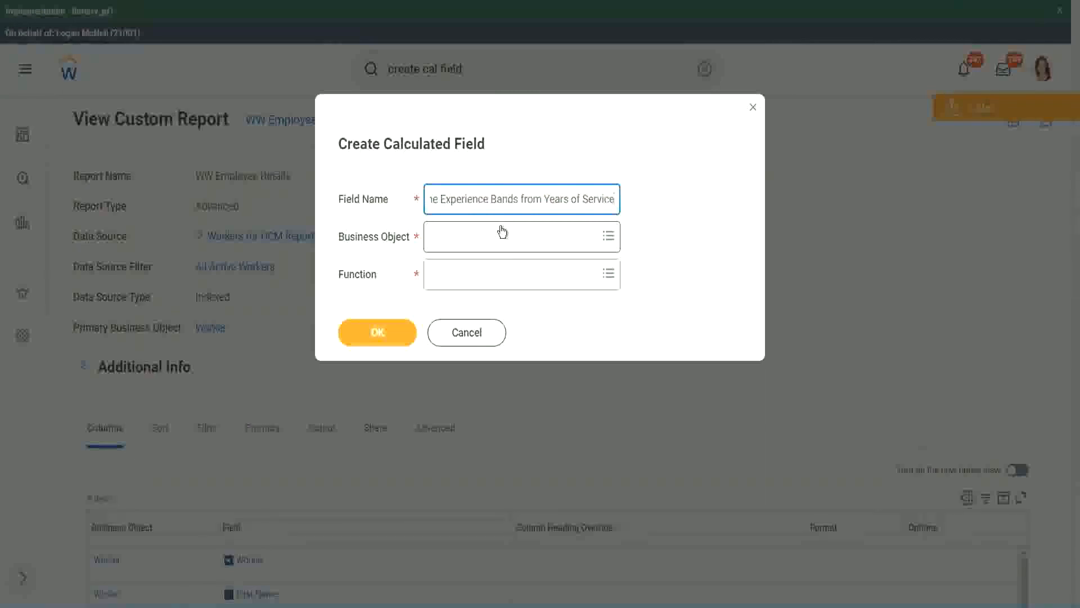
Step: Set the new calculated field's business object to Worker and its function to Evaluate Expression Band
left_click(481, 242)
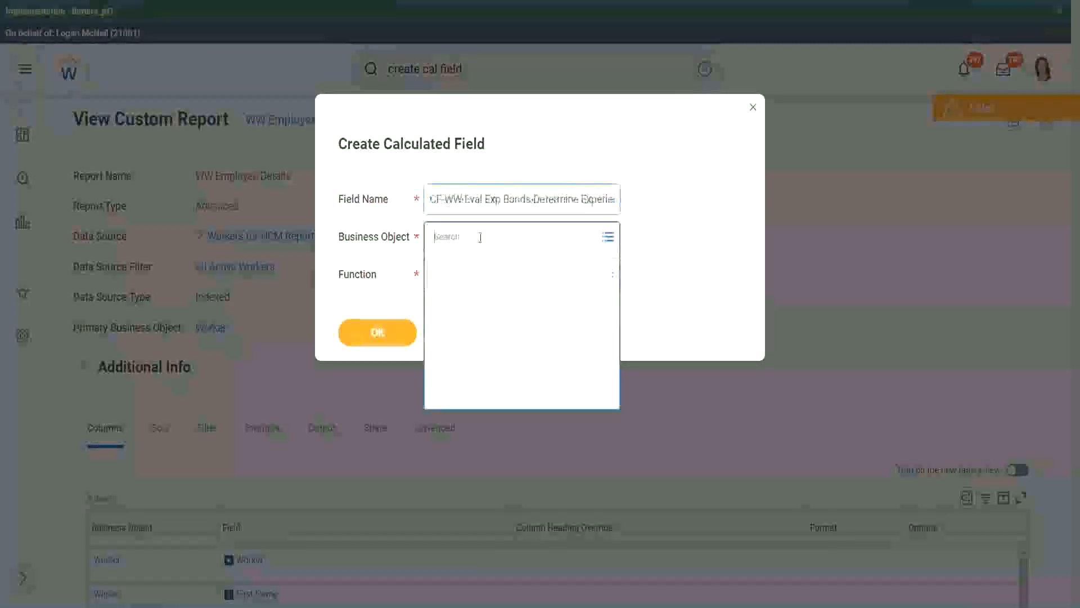
type("work")
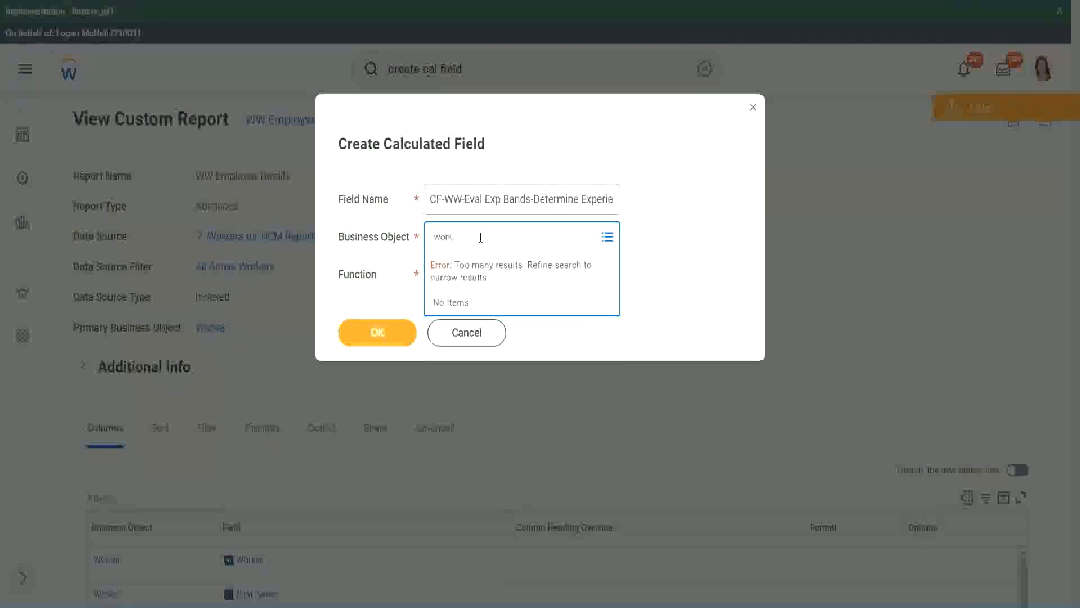
type("er")
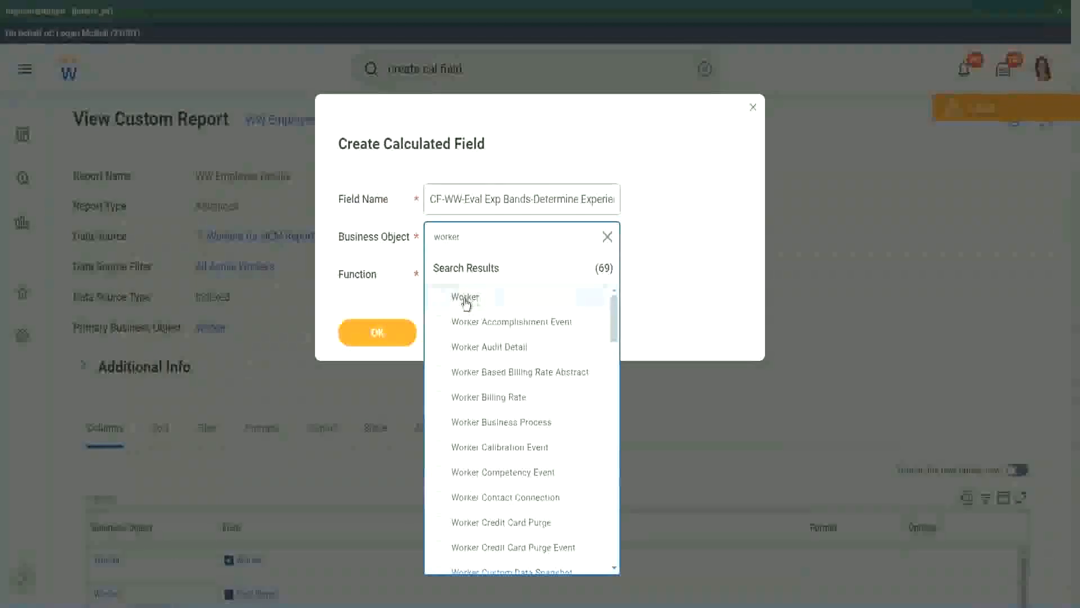
left_click(465, 298)
left_click(458, 271)
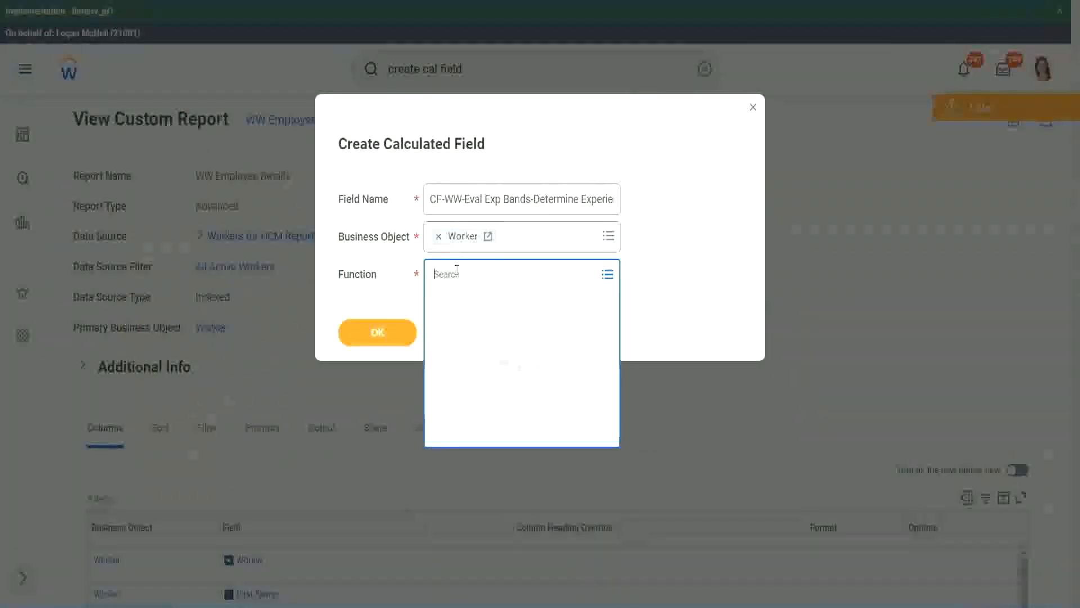
type("eval ex")
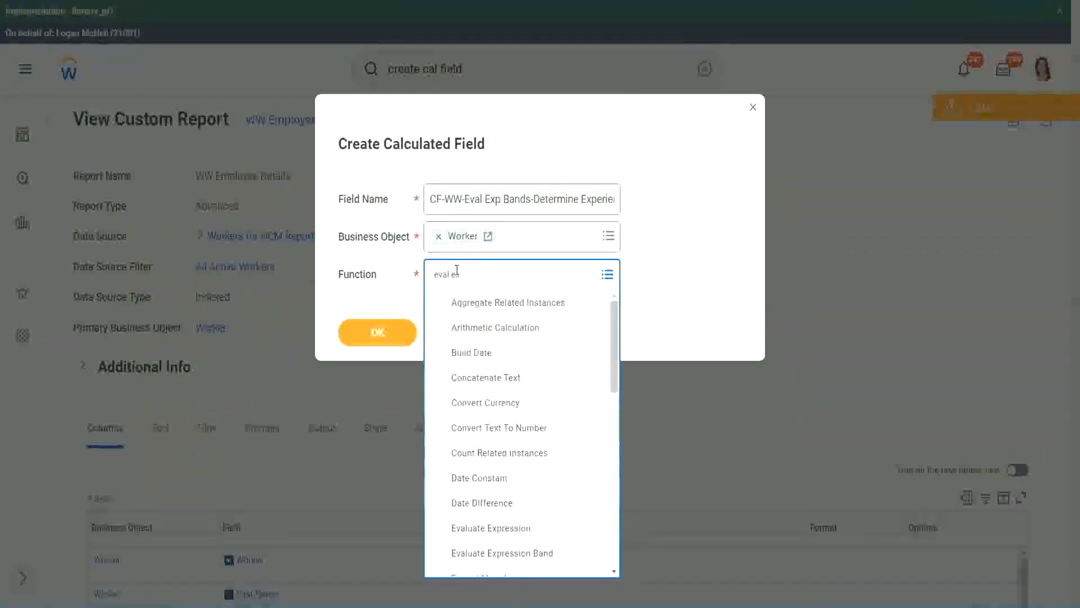
type("p")
key("Return")
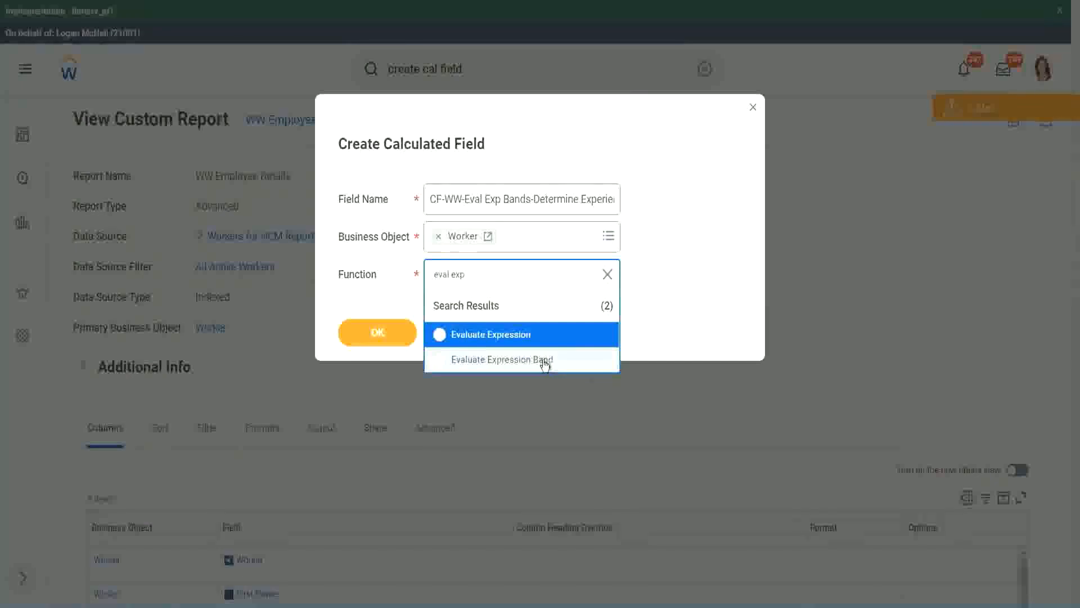
left_click(544, 360)
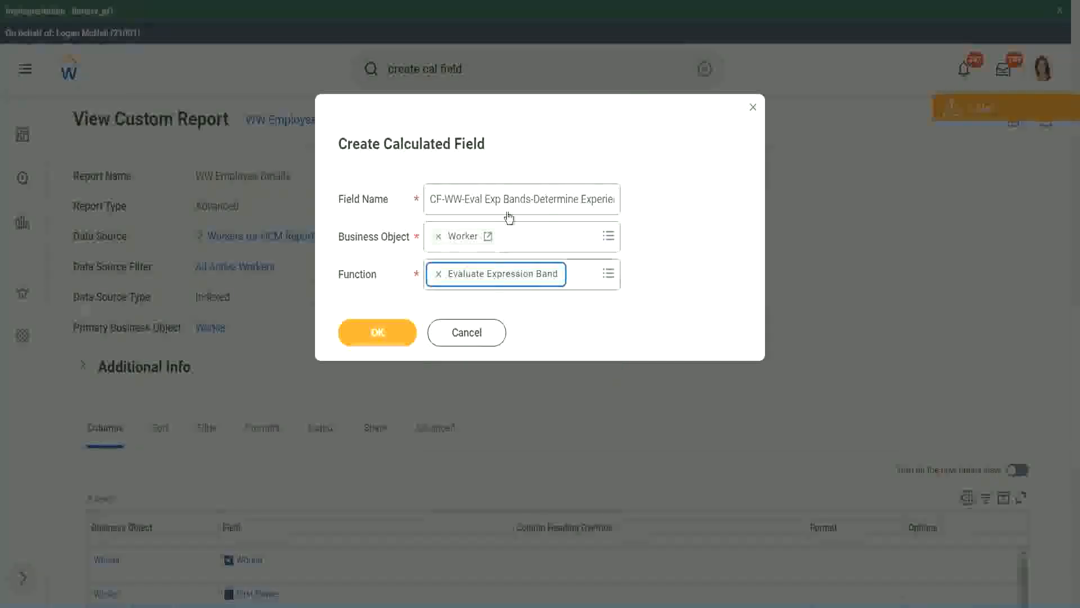
Step: Change "Eval Exp Bands" to "Eval Exp Band" in the field name and continue to the calculation definition
left_click(528, 199)
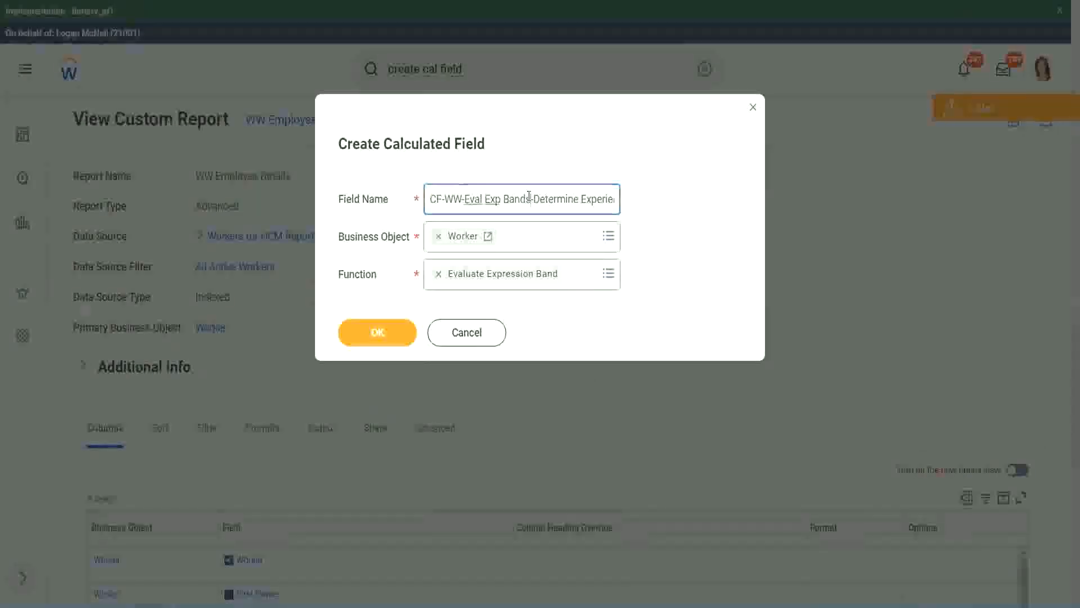
key("BackSpace")
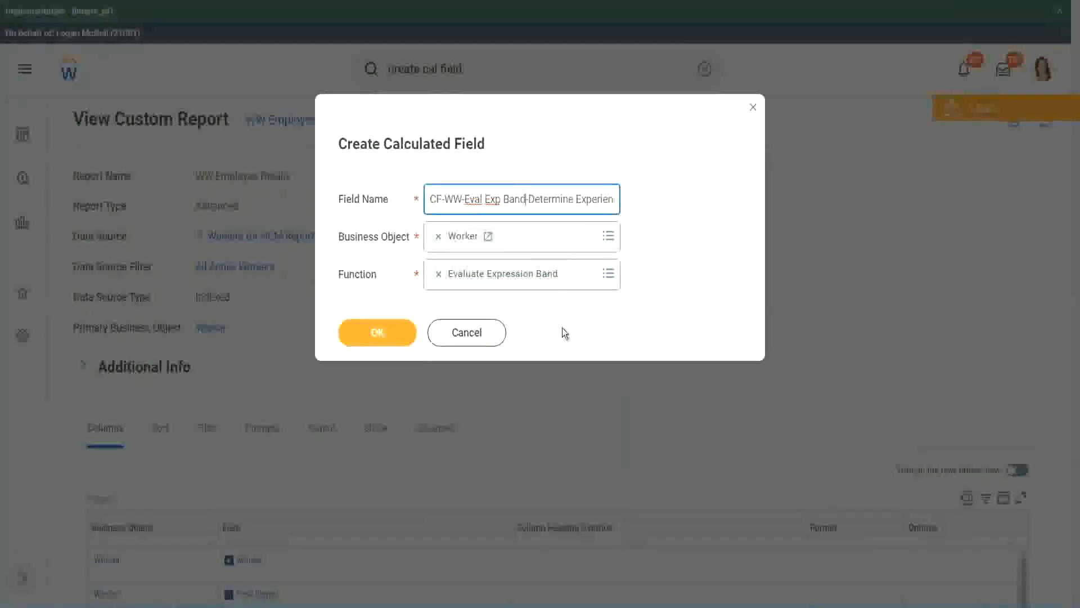
left_click(381, 332)
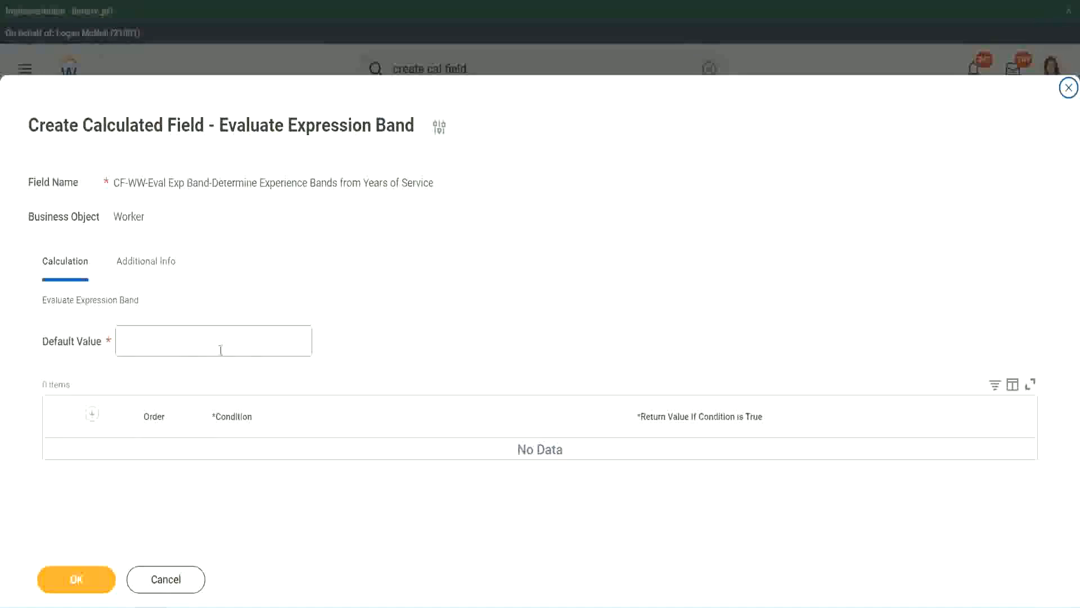
Step: Set the default value to "-" and add the first condition row
left_click(156, 347)
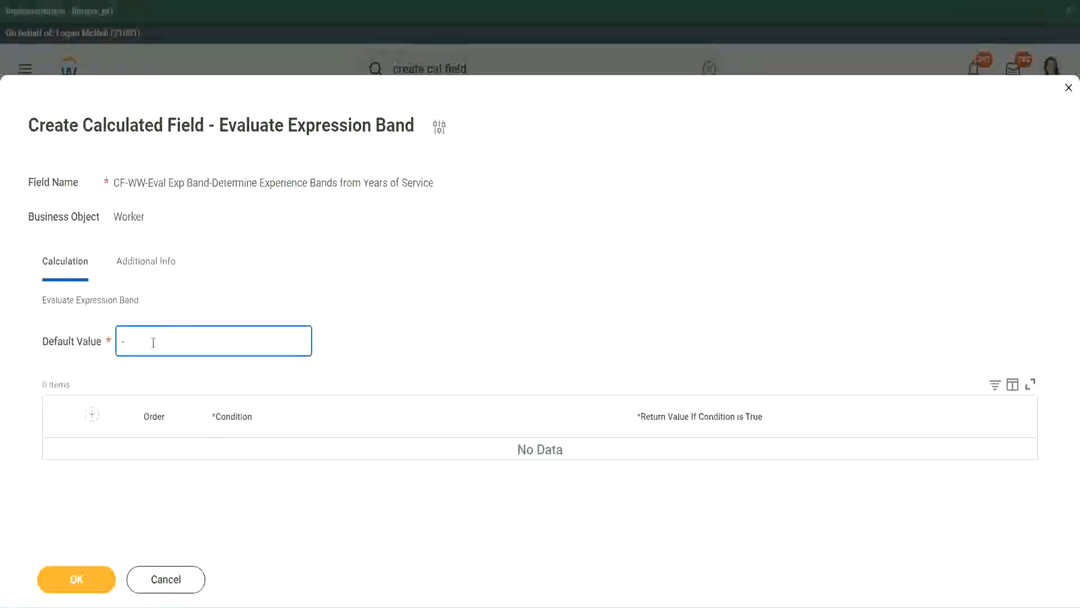
left_click(90, 415)
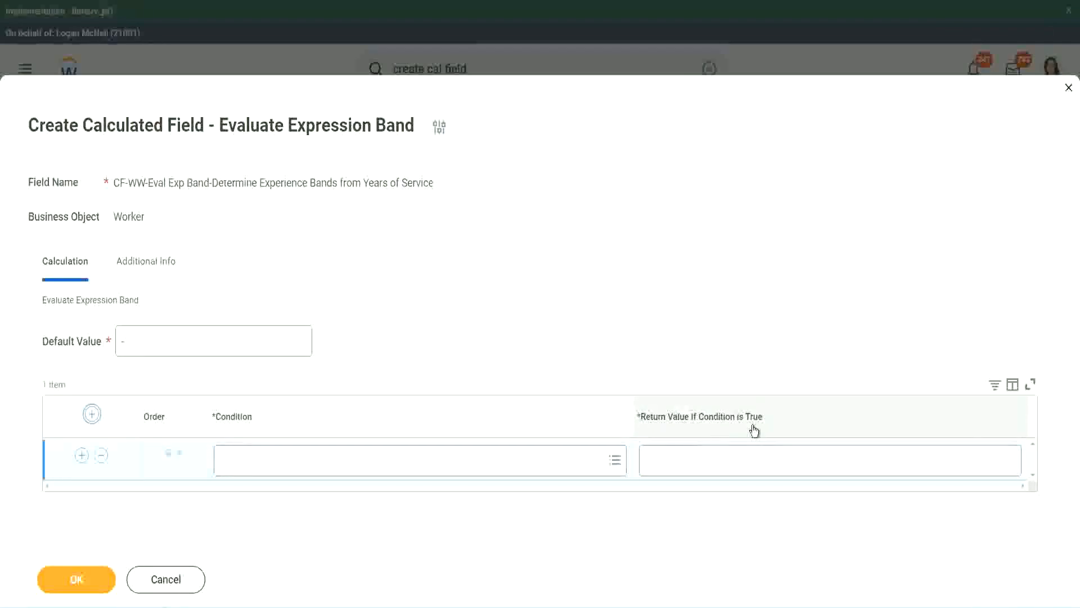
left_click(703, 459)
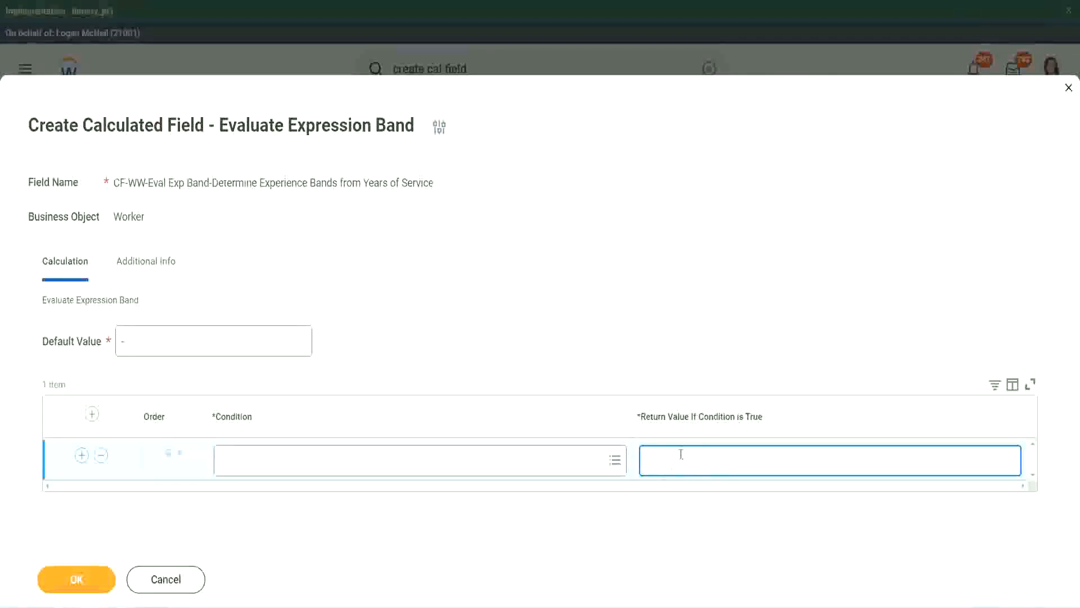
type("adkadjaidjaijdiaj")
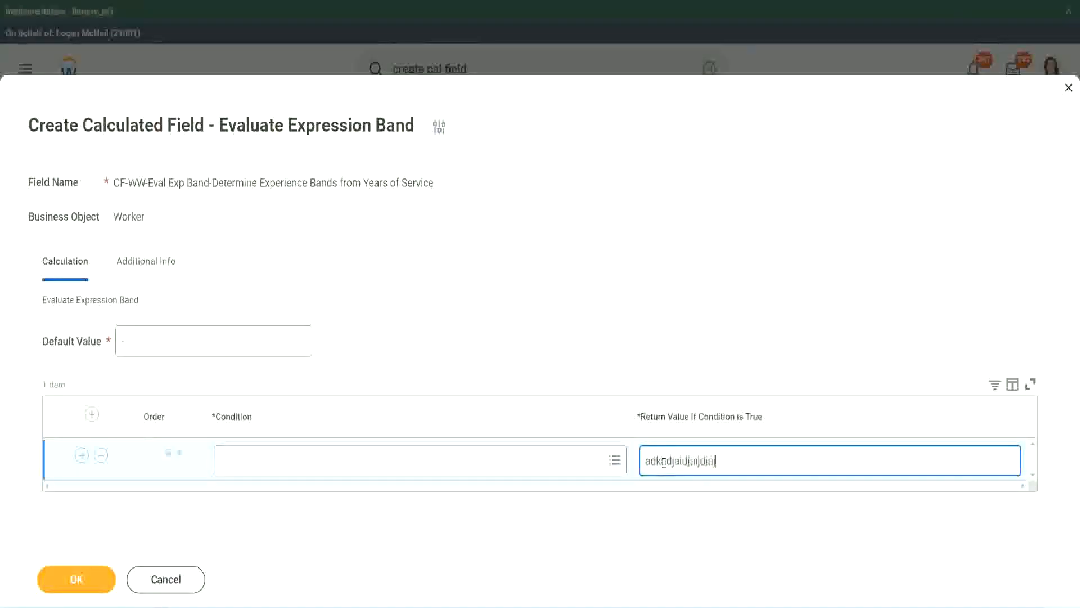
key("BackSpace")
key("BackSpace")
key("BackSpace")
key("BackSpace")
key("BackSpace")
key("BackSpace")
key("BackSpace")
key("BackSpace")
key("BackSpace")
key("BackSpace")
key("BackSpace")
key("BackSpace")
key("BackSpace")
key("BackSpace")
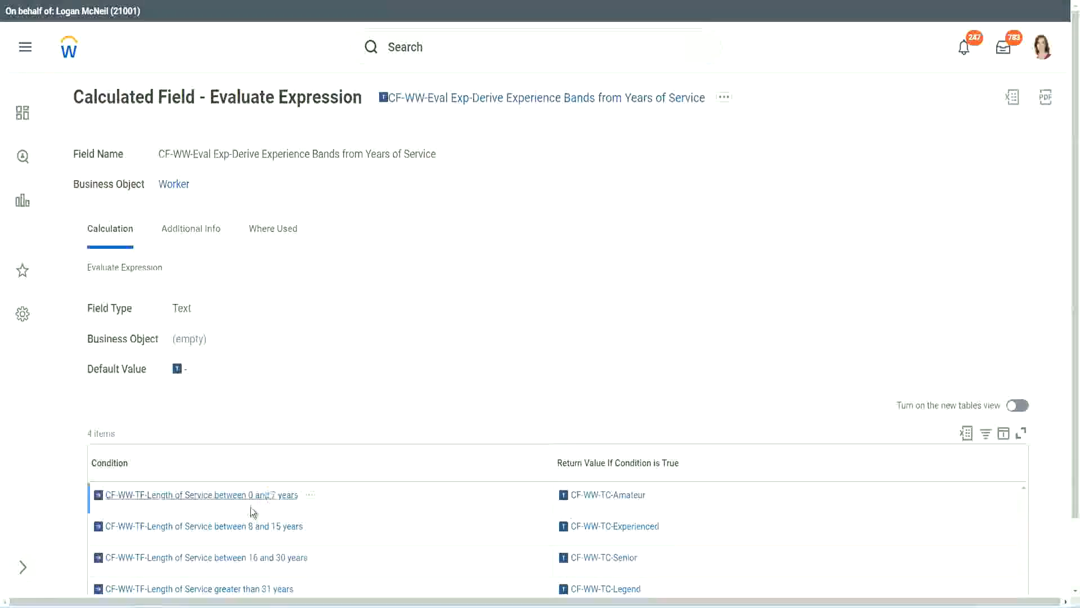
Step: Copy CF-WW-TF-Length of Service between 0 and 7 years from the existing field as the first condition, with return value Amateur
right_click(250, 504)
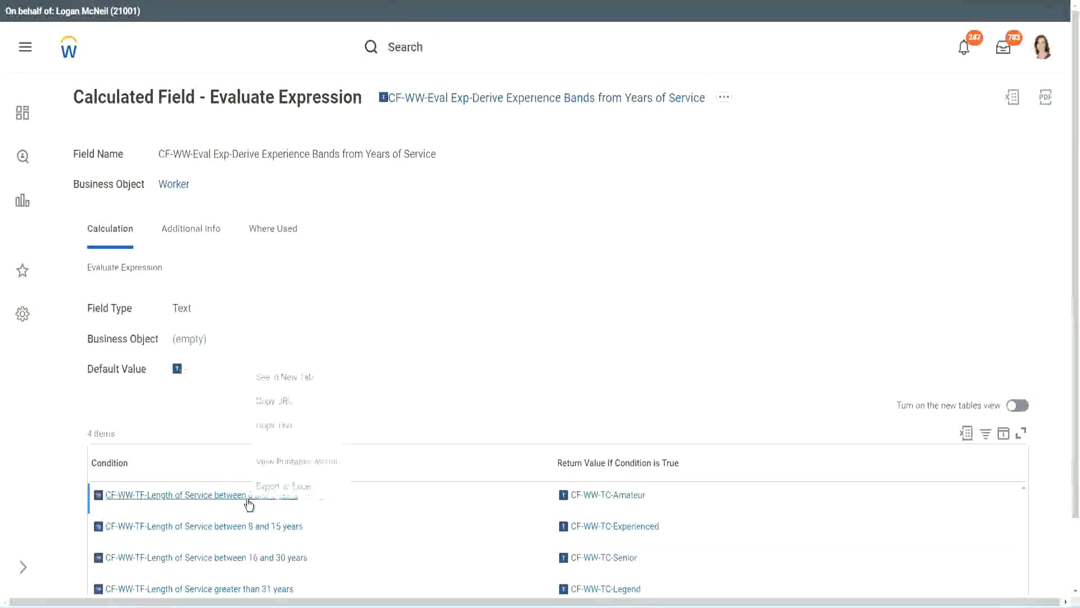
left_click(294, 424)
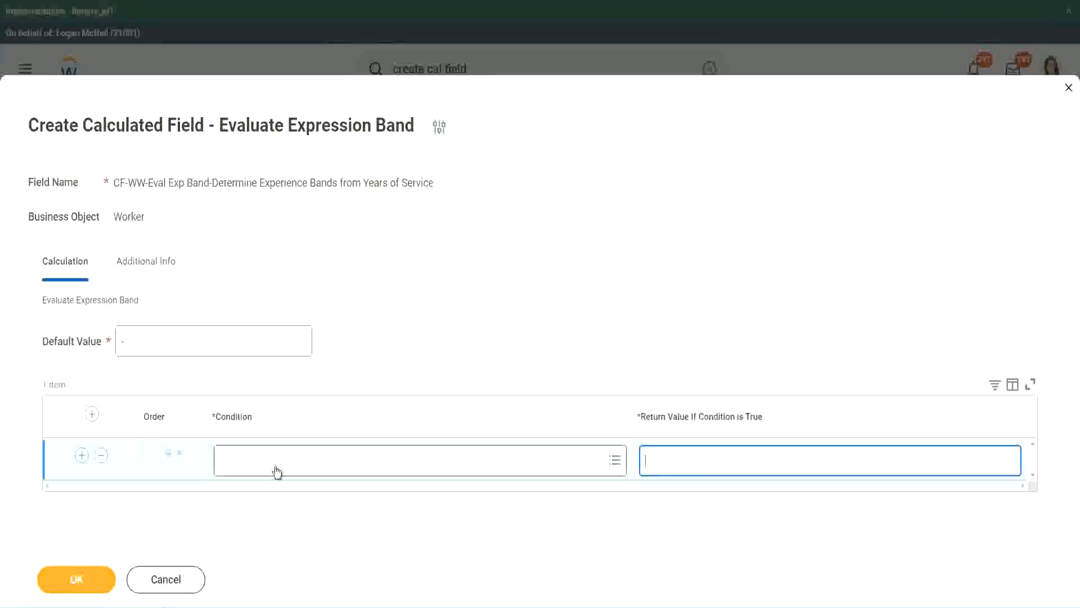
left_click(273, 466)
key("ctrl+v")
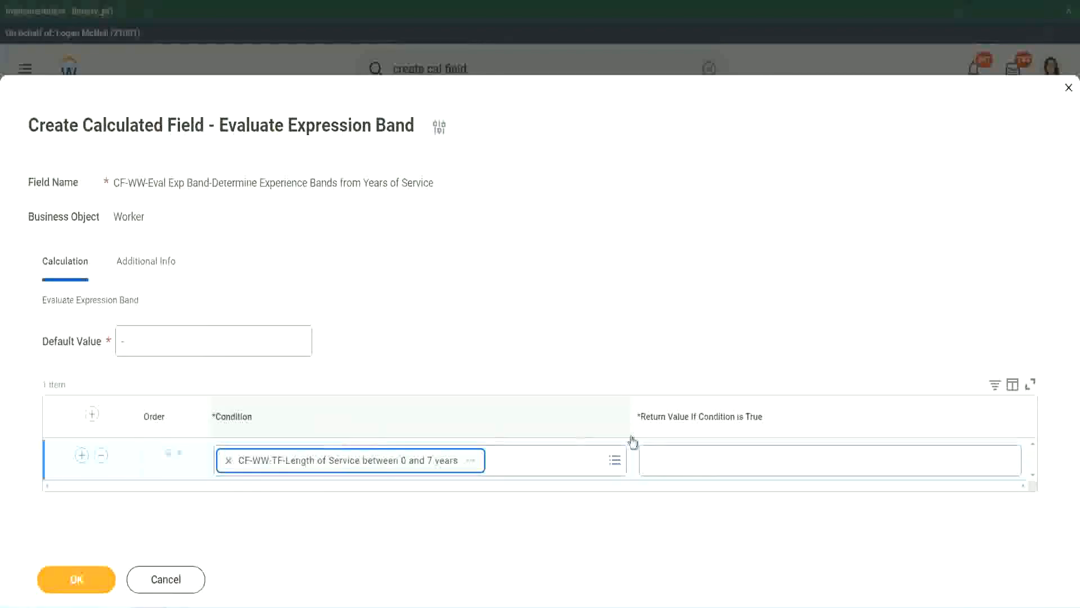
left_click(682, 450)
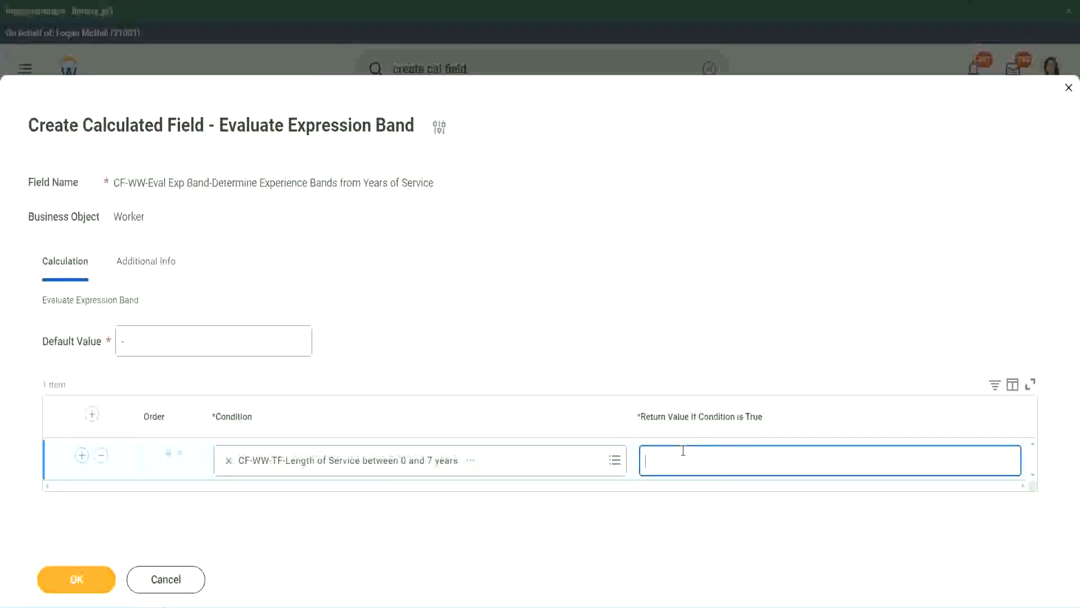
type("Amateur")
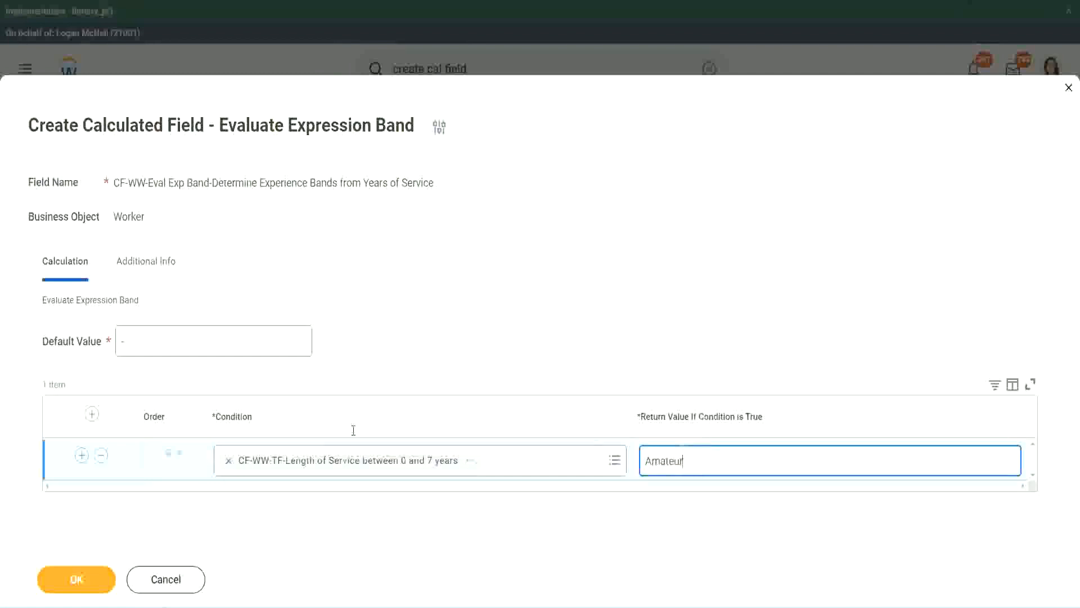
Step: Add three more empty rows below the Amateur row in the condition table
left_click(81, 454)
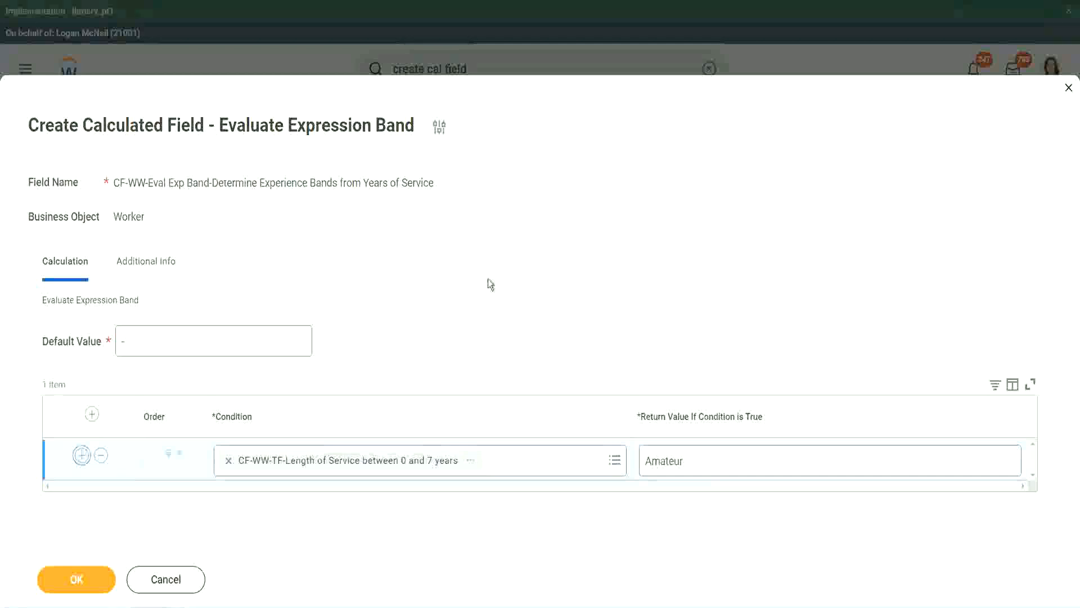
left_click(81, 496)
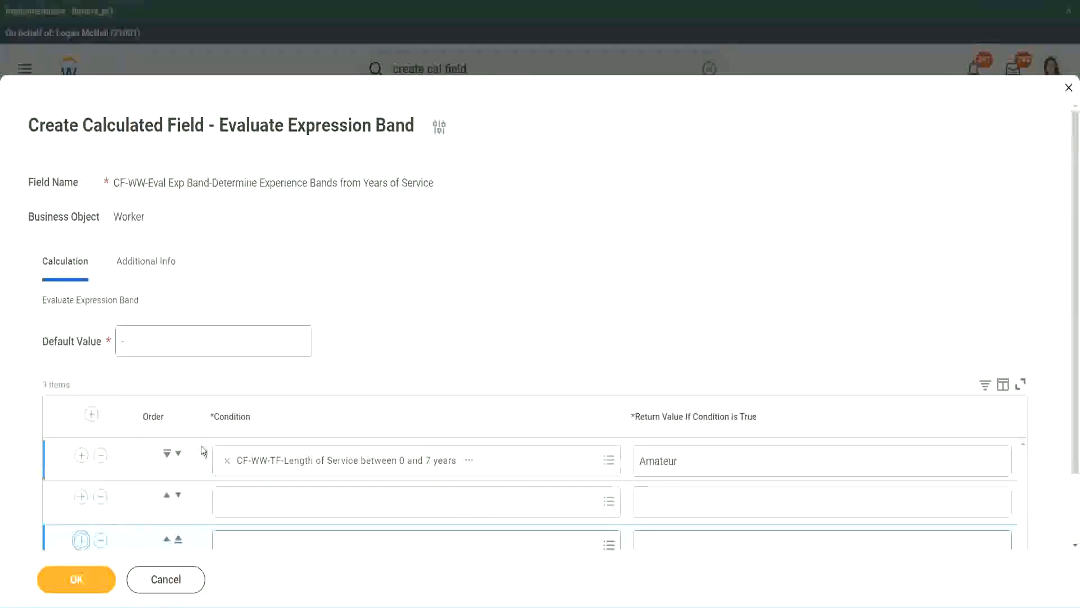
scroll(202, 449, "down", 2)
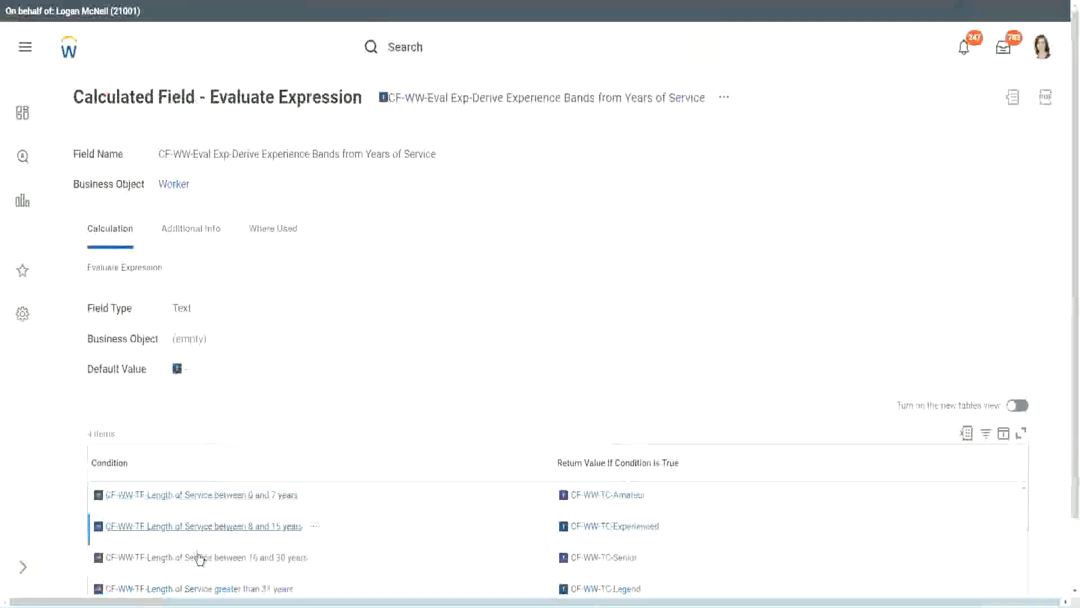
Step: Add the copied condition CF-WW-TF-Length of Service between 16 and 30 years and move its row down to third place
right_click(198, 555)
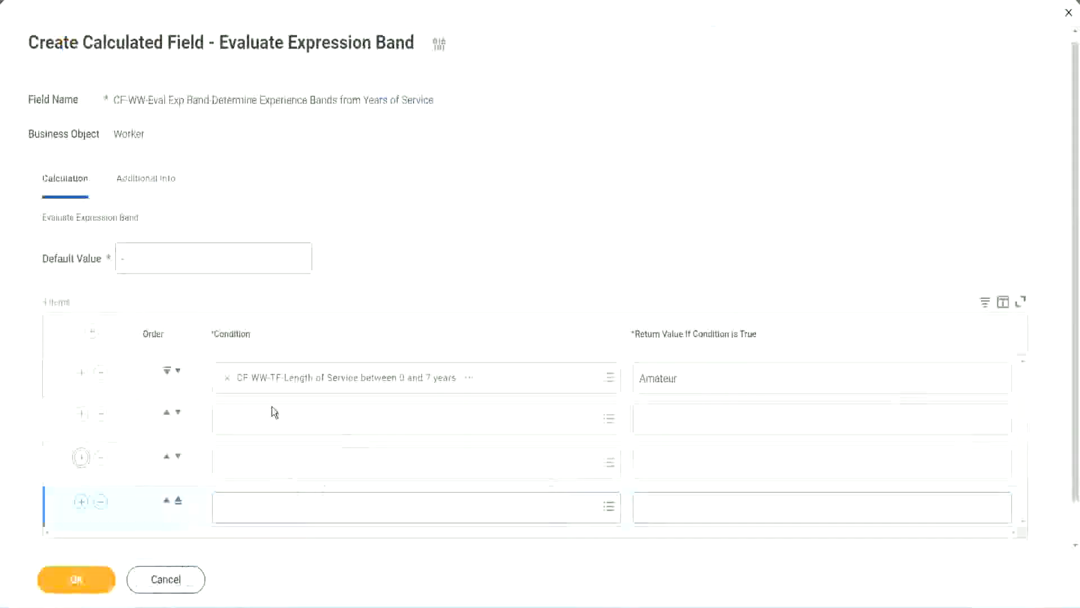
left_click(276, 415)
key("ctrl+v")
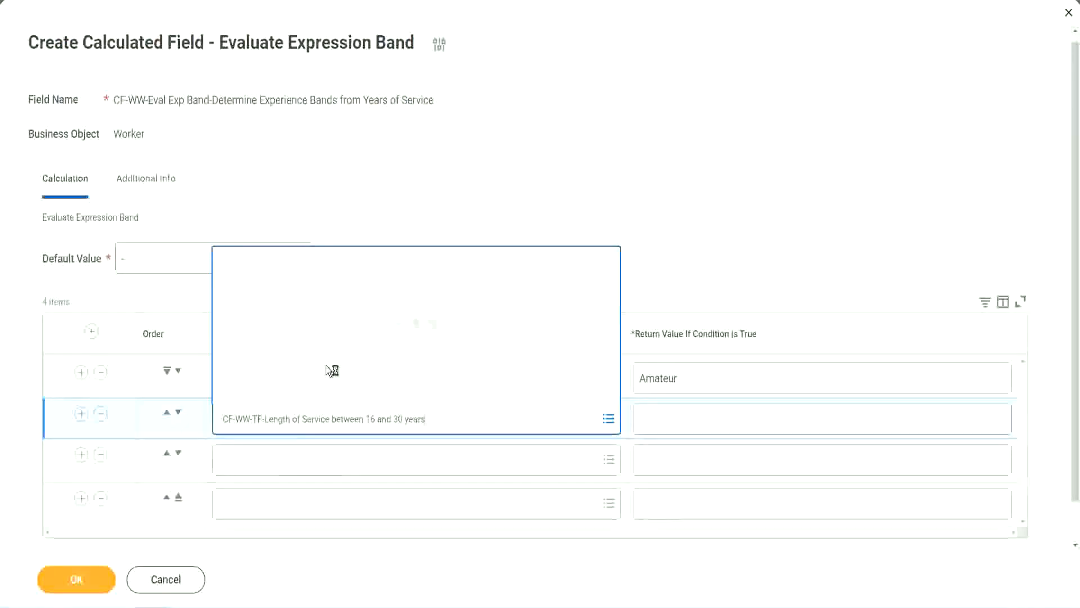
left_click(179, 411)
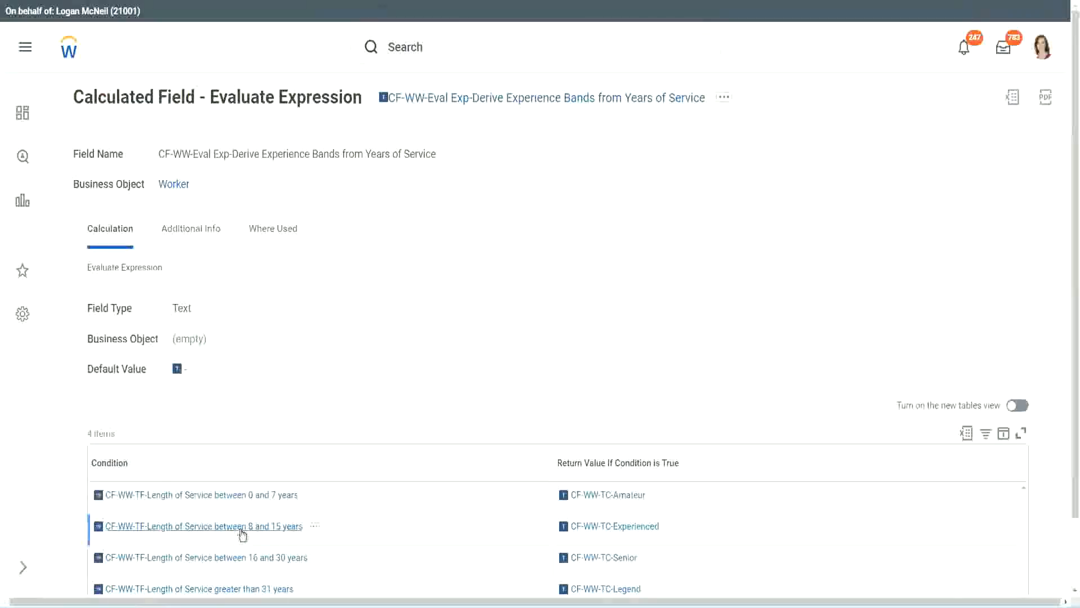
Step: Copy CF-WW-TF-Length of Service between 8 and 15 years from the existing field into the second row's condition
right_click(242, 534)
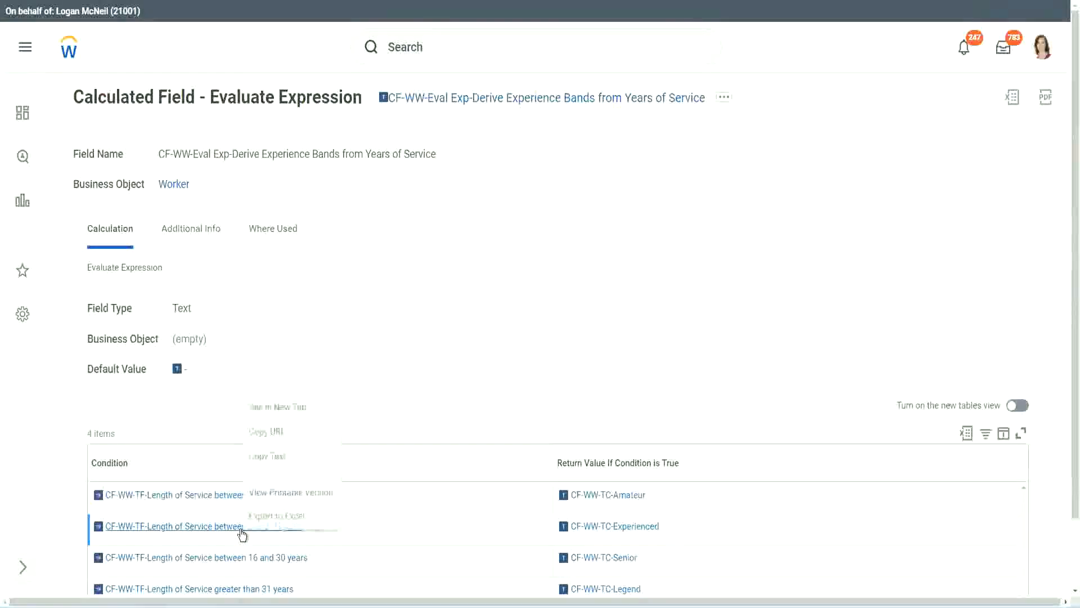
left_click(275, 453)
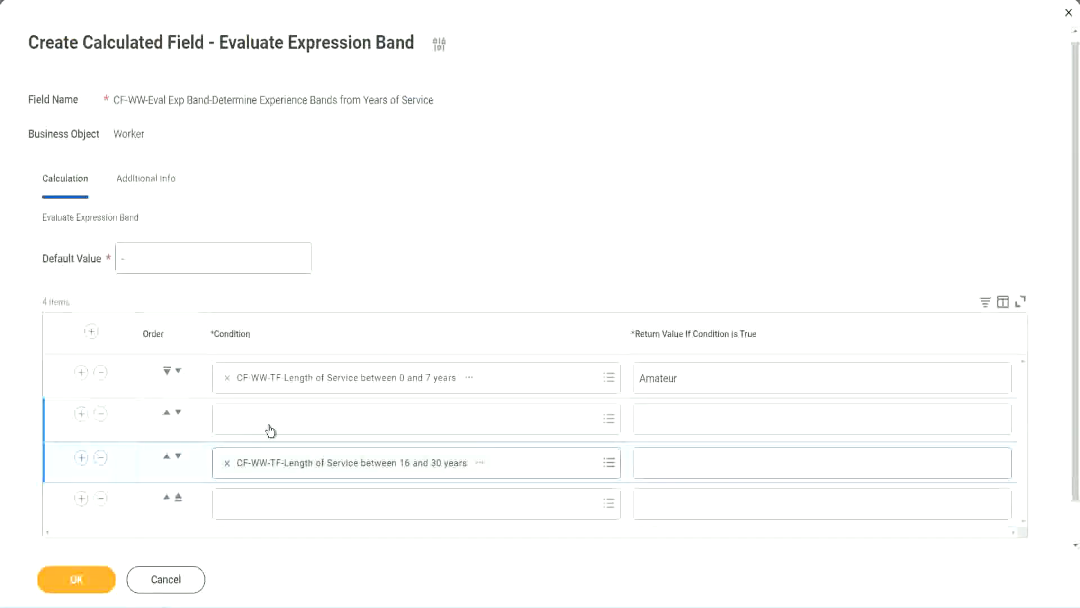
left_click(271, 431)
key("ctrl+v")
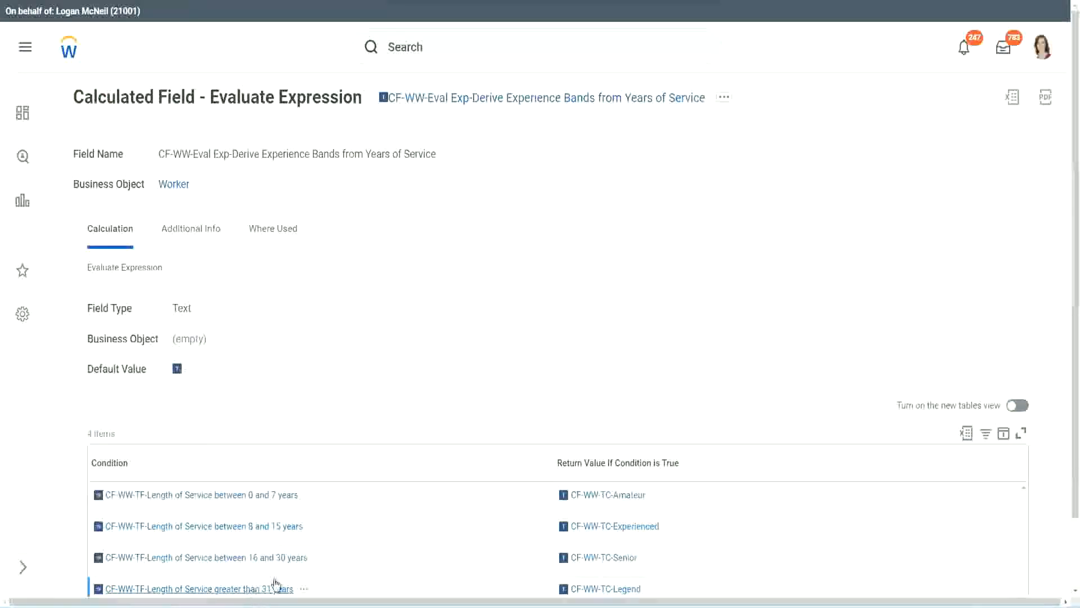
Step: Copy CF-WW-TF-Length of Service greater than 31 years from the existing field into the fourth row's condition
right_click(276, 583)
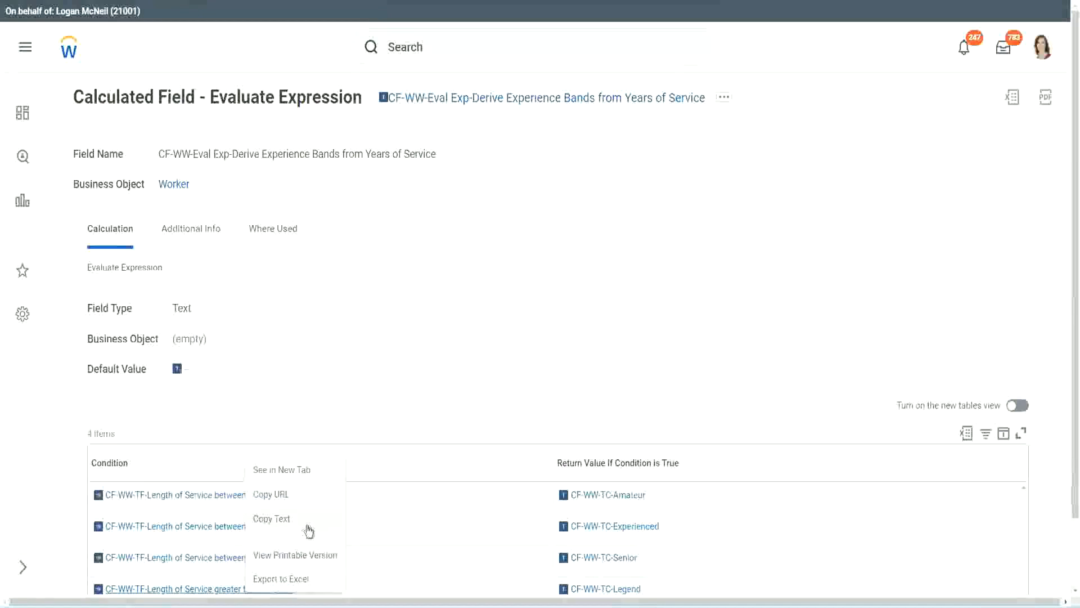
left_click(272, 518)
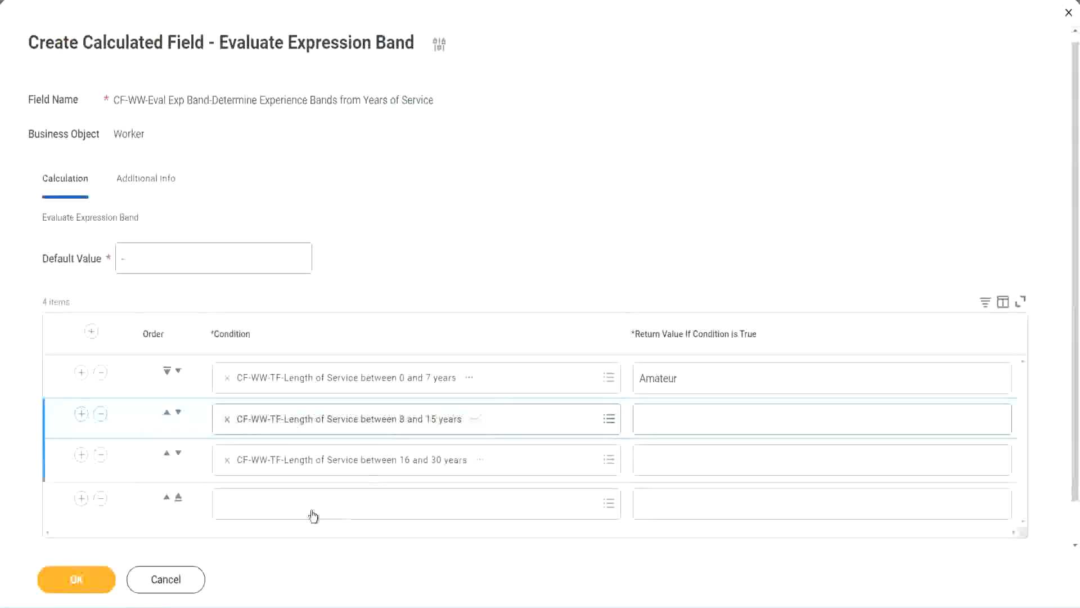
left_click(311, 509)
key("ctrl+v")
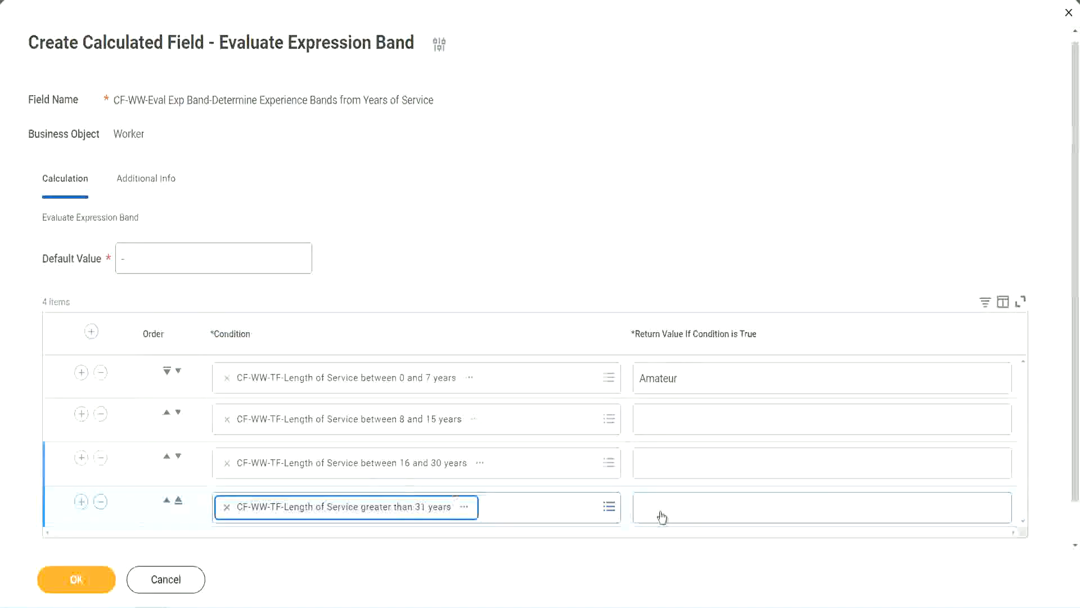
Step: Set the return values to Legend for greater than 31 years and Senior for 16 to 30 years
left_click(707, 506)
type("Le")
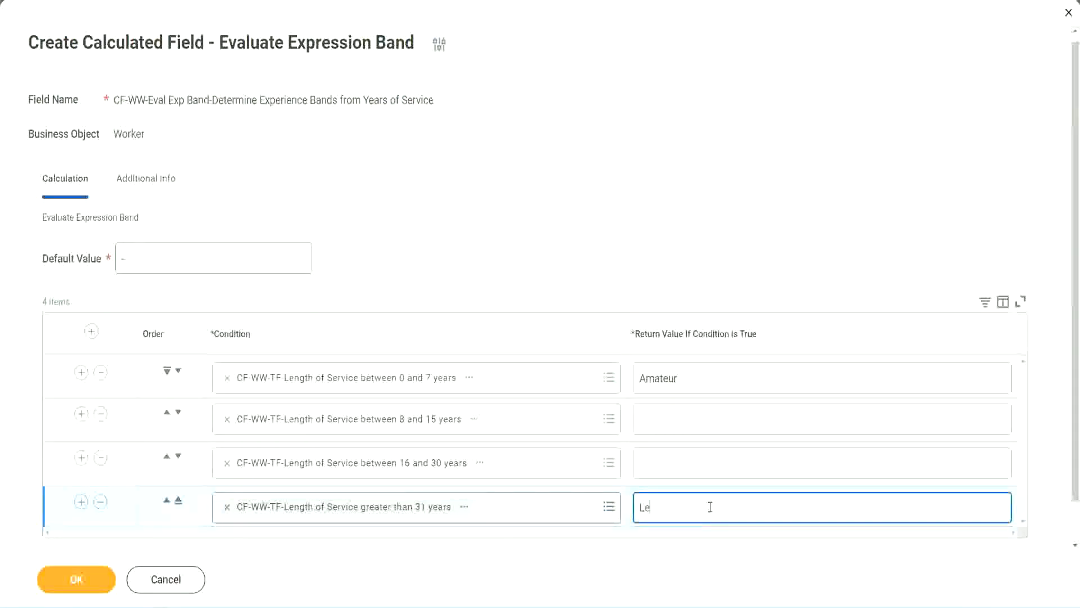
type("gend")
left_click(663, 461)
type("S")
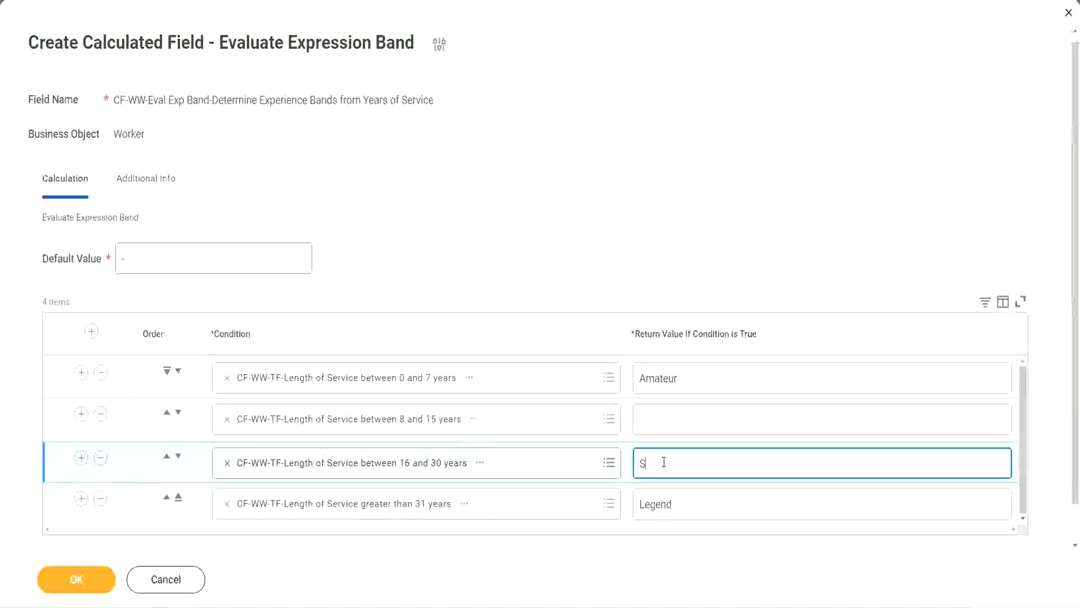
type("enior")
Step: Set the return value for 8 to 15 years to Experienced and save the calculated field
left_click(681, 420)
type("Ex")
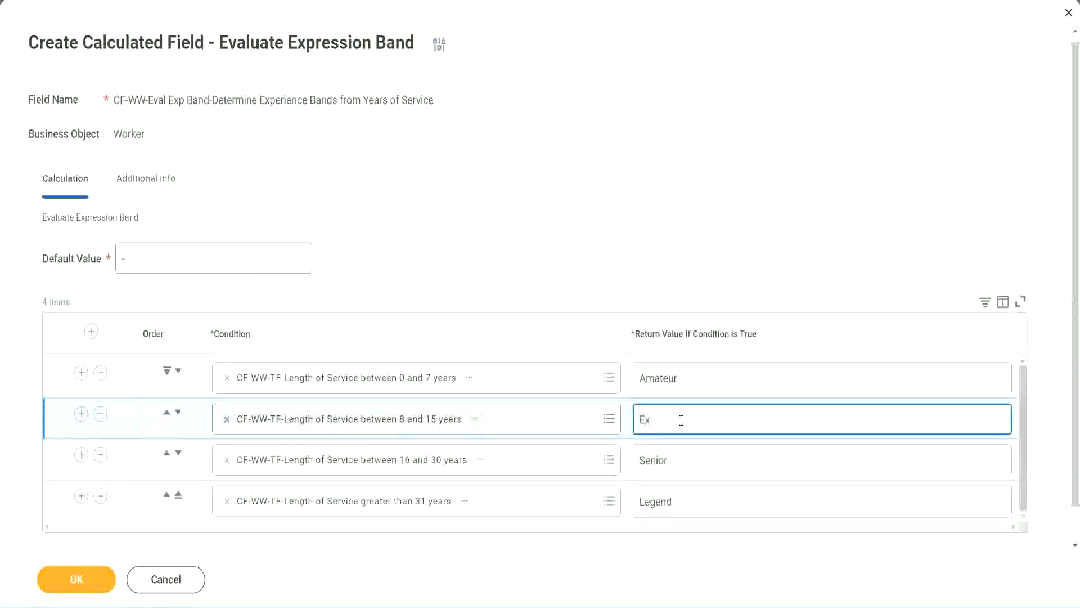
type("perienced")
left_click(95, 580)
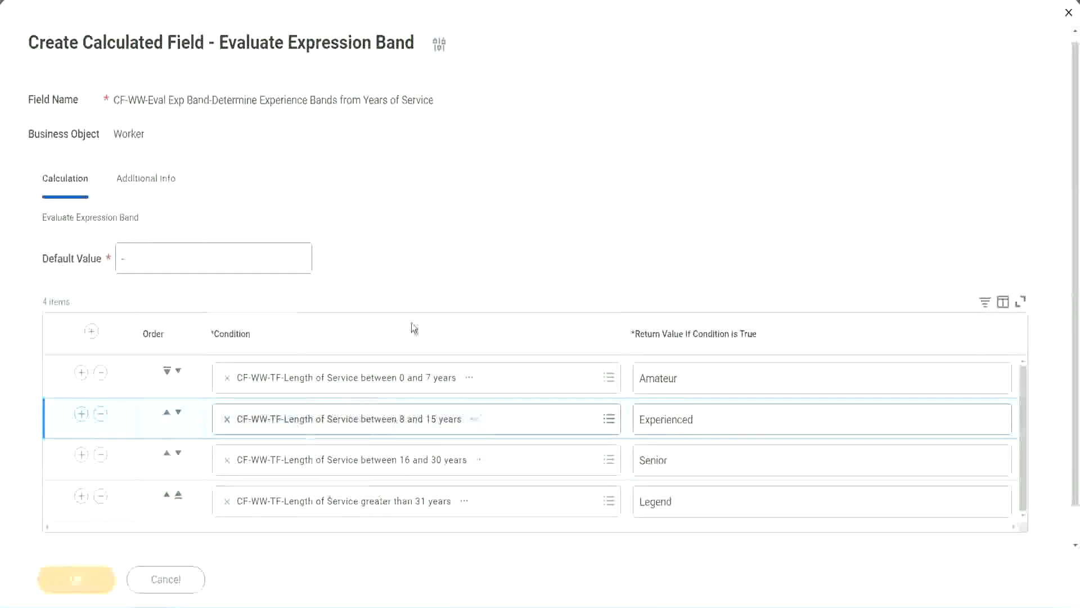
Step: Review the saved field's conditions and their return values, and copy the field's name
scroll(370, 343, "down", 3)
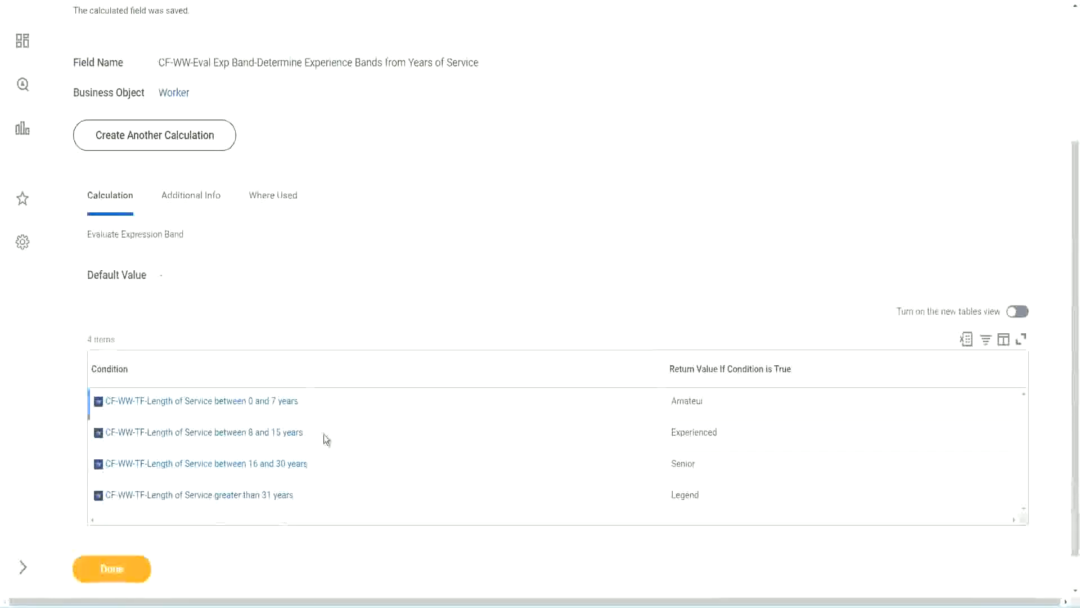
double_click(691, 399)
double_click(685, 431)
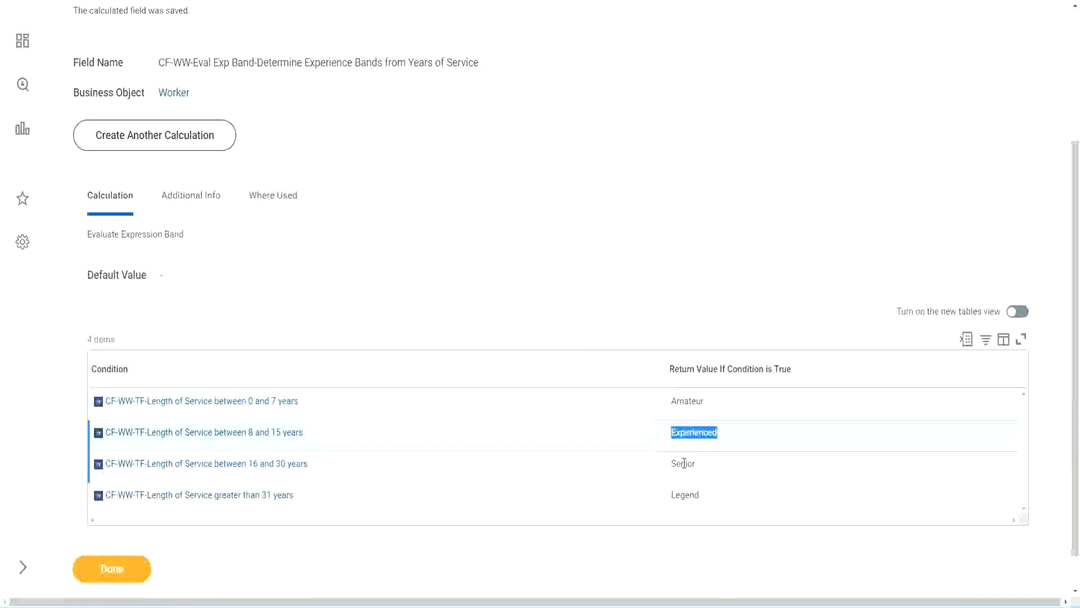
double_click(683, 462)
left_click(685, 493)
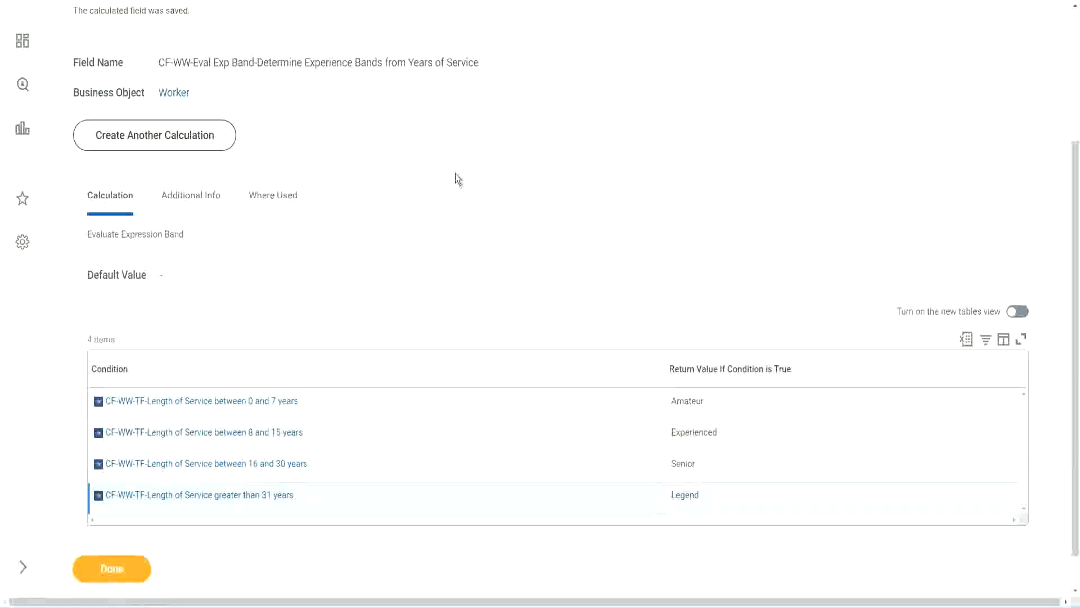
scroll(459, 179, "up", 3)
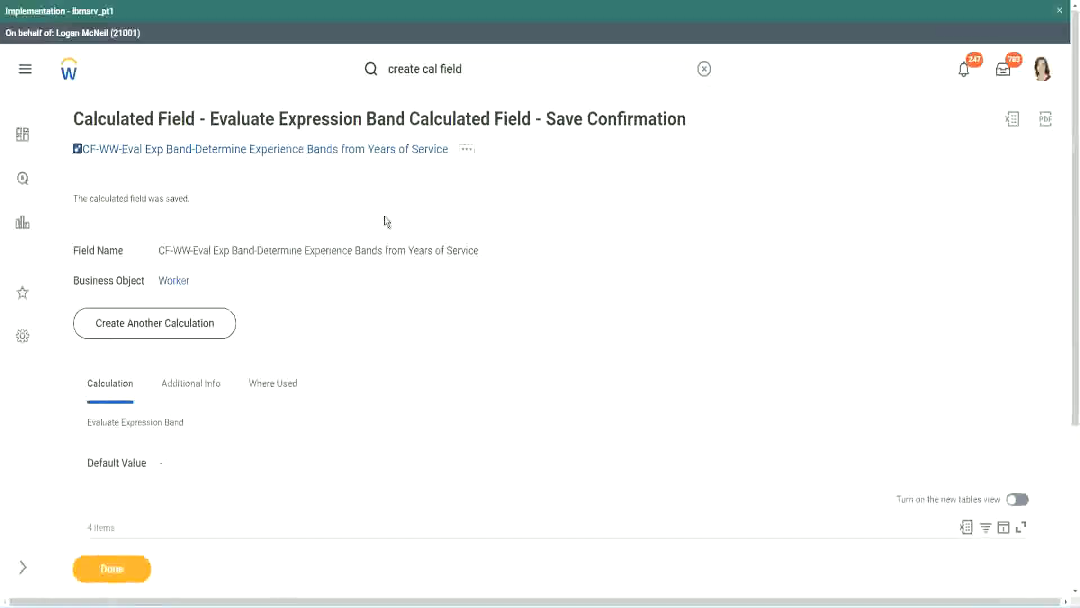
right_click(355, 149)
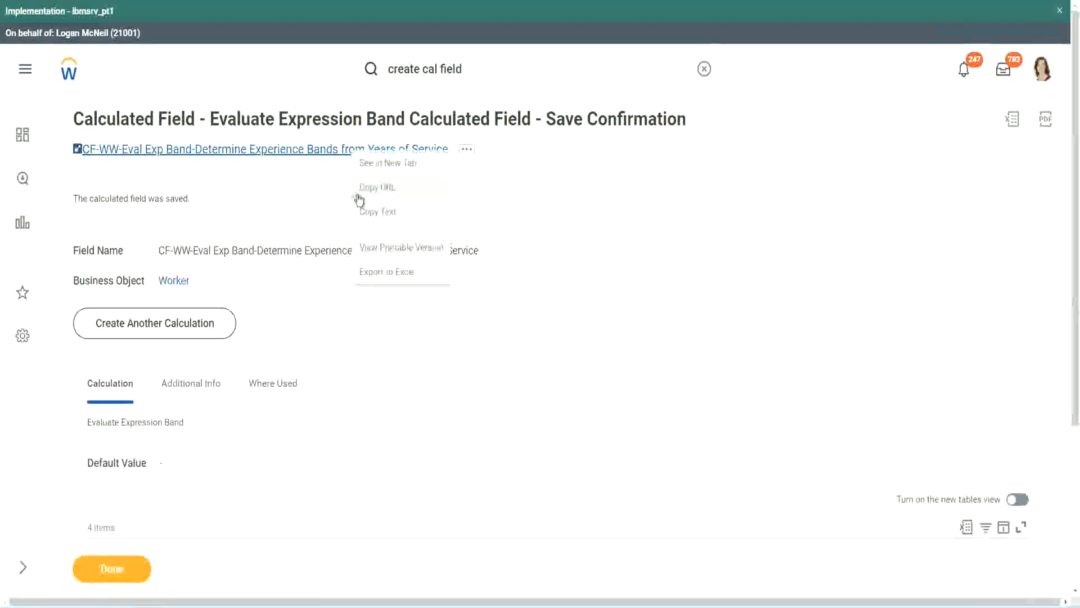
left_click(407, 216)
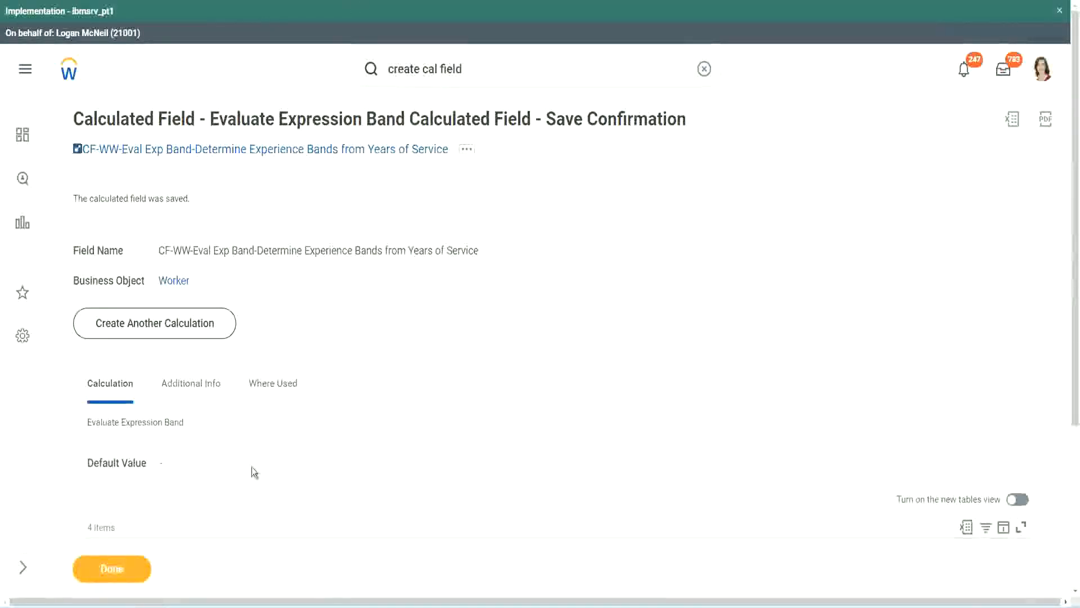
scroll(357, 437, "down", 3)
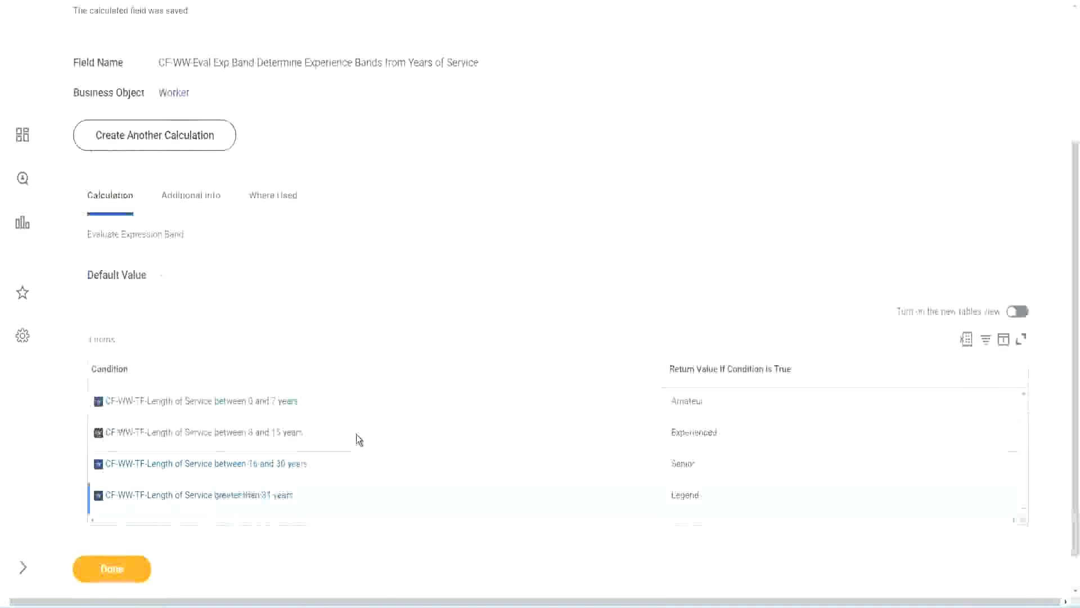
scroll(356, 434, "down", 1)
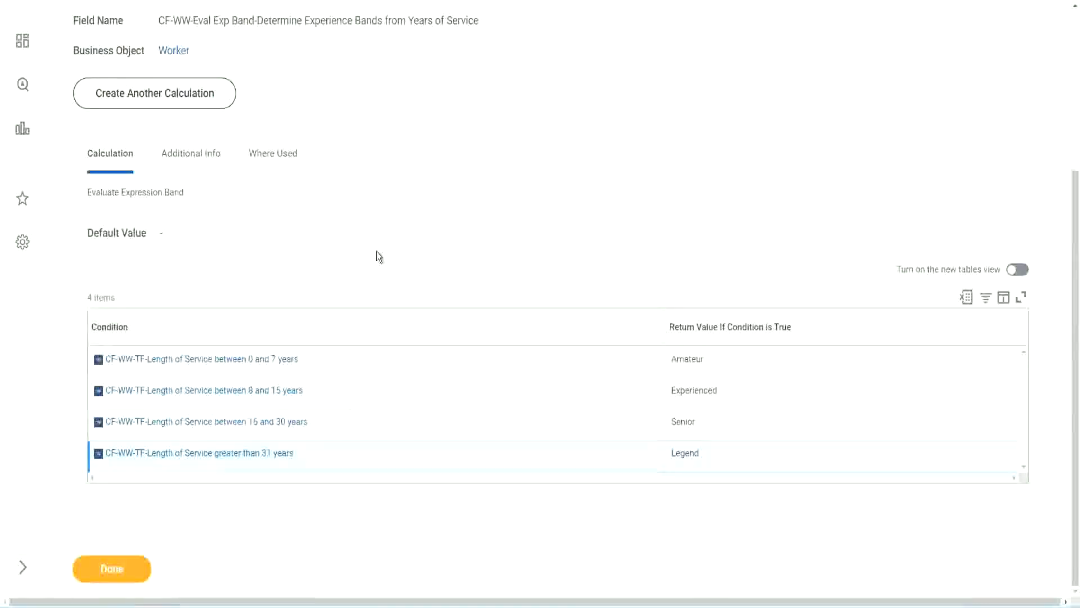
scroll(378, 257, "up", 2)
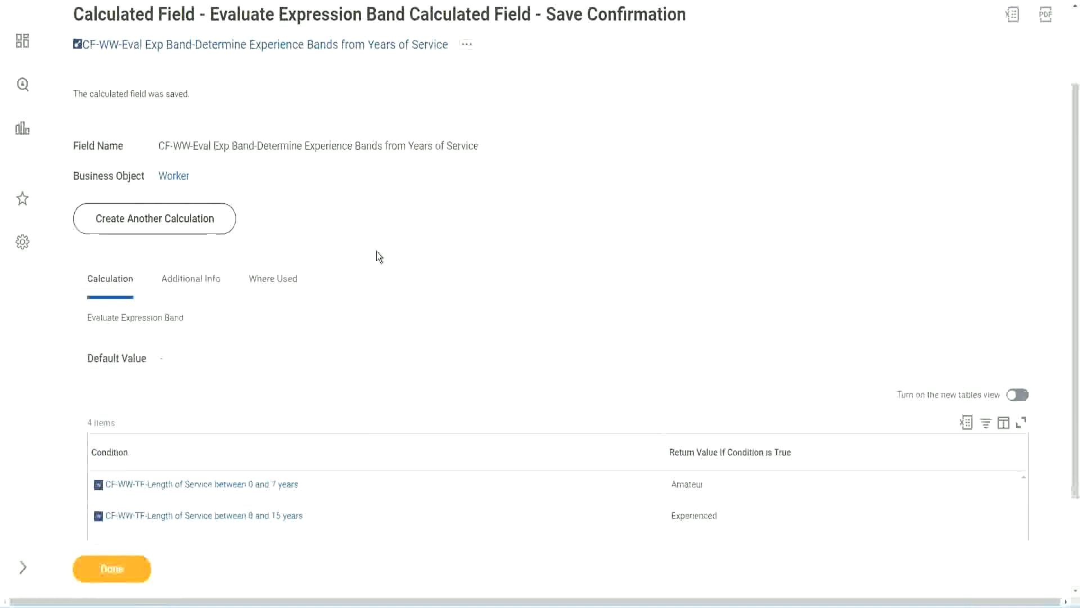
scroll(377, 253, "down", 2)
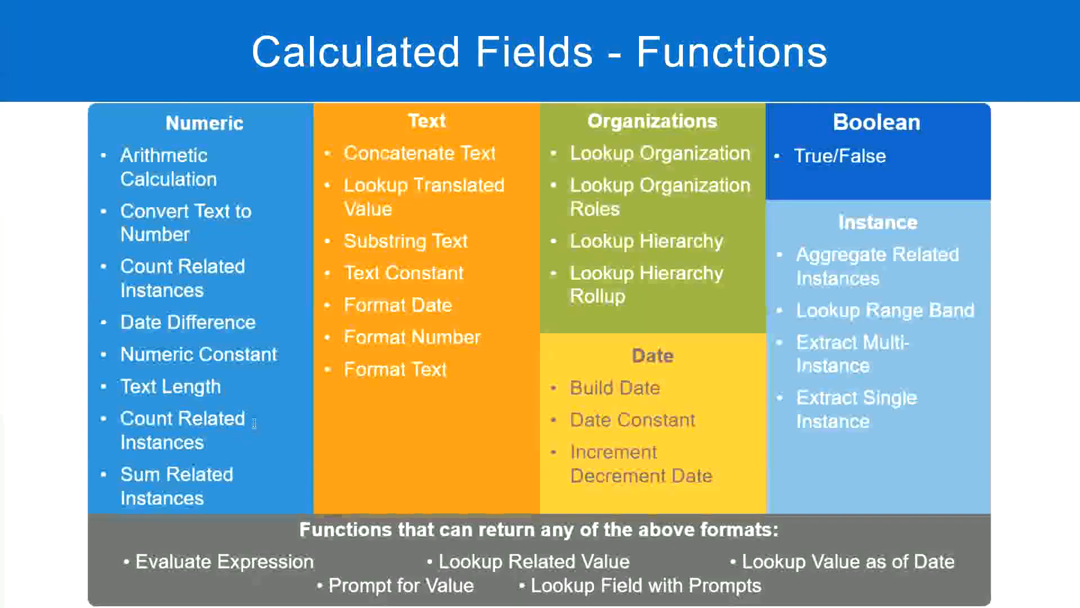
Step: Switch from the slides through the text notes back to Workday and review the saved Evaluate Expression Band definition
key("alt+Tab")
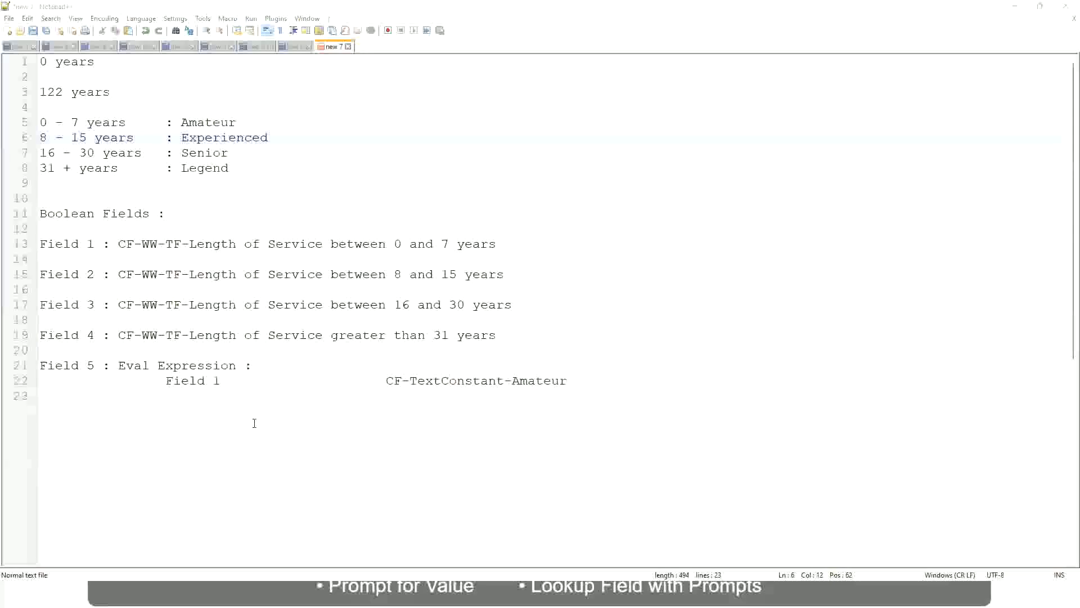
key("alt+Tab")
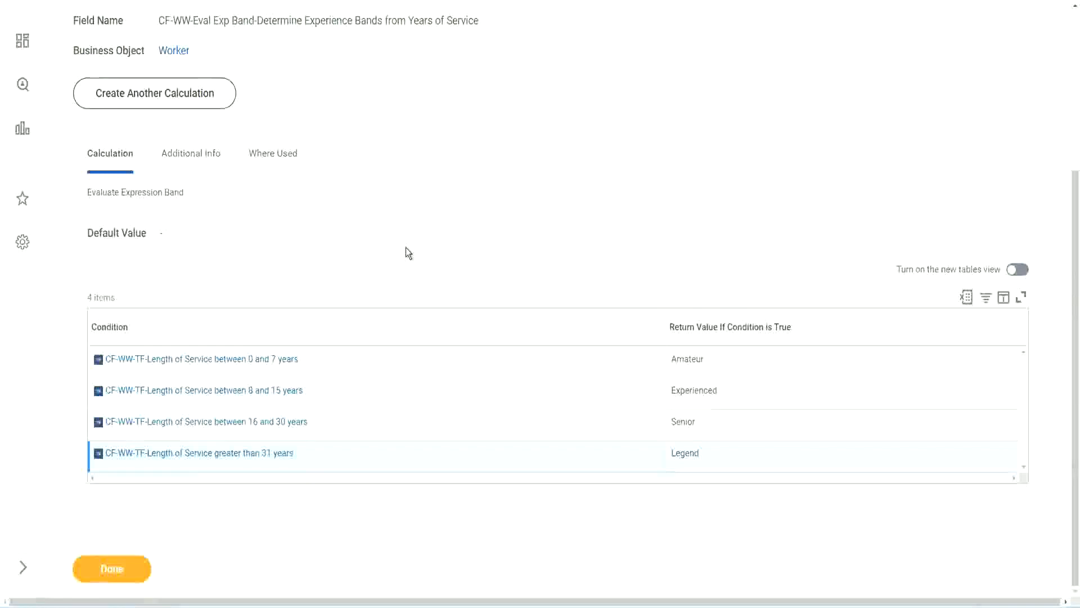
scroll(409, 252, "up", 2)
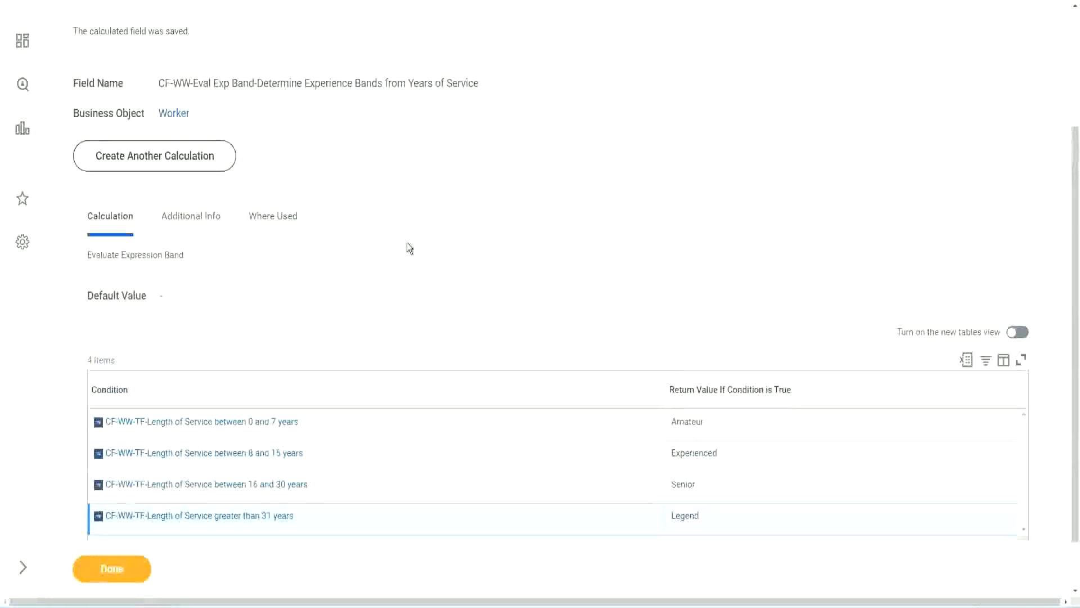
scroll(407, 248, "up", 3)
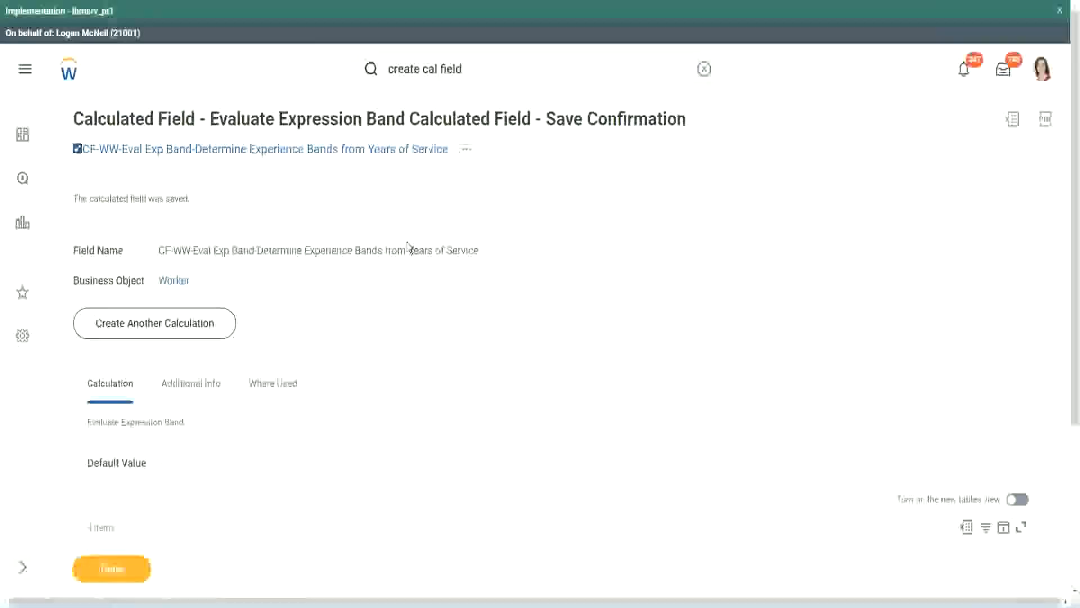
scroll(405, 248, "down", 4)
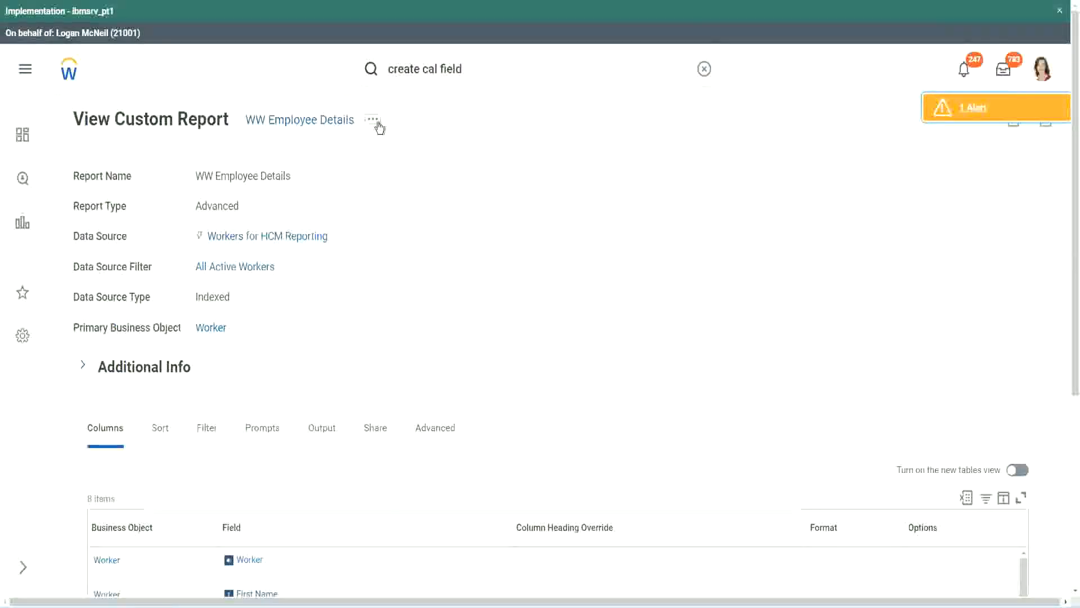
Step: Open the WW Employee Details custom report for editing
left_click(372, 120)
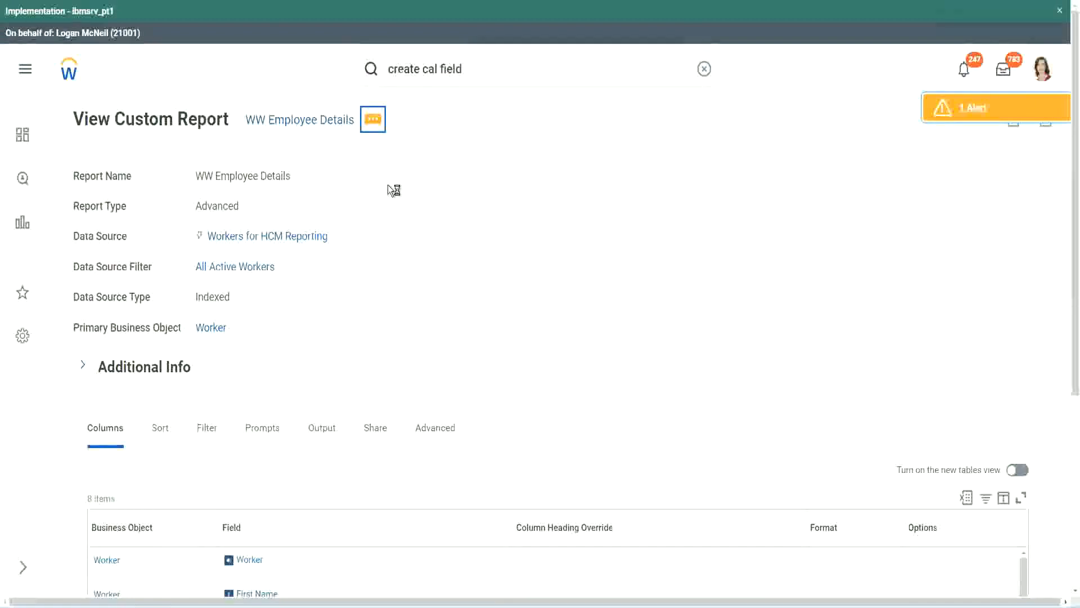
mouse_move(437, 185)
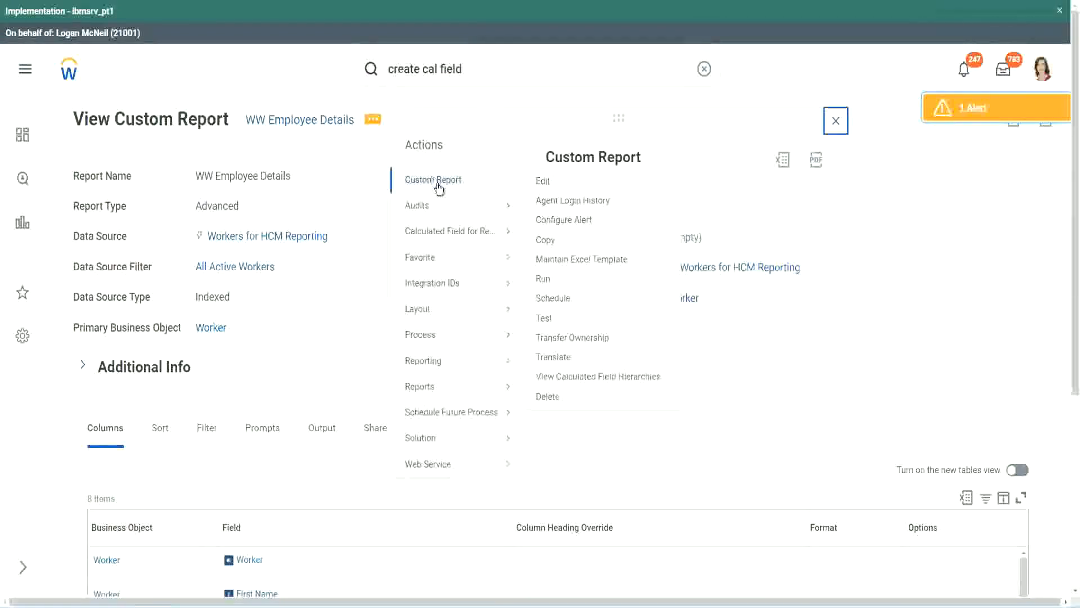
left_click(543, 181)
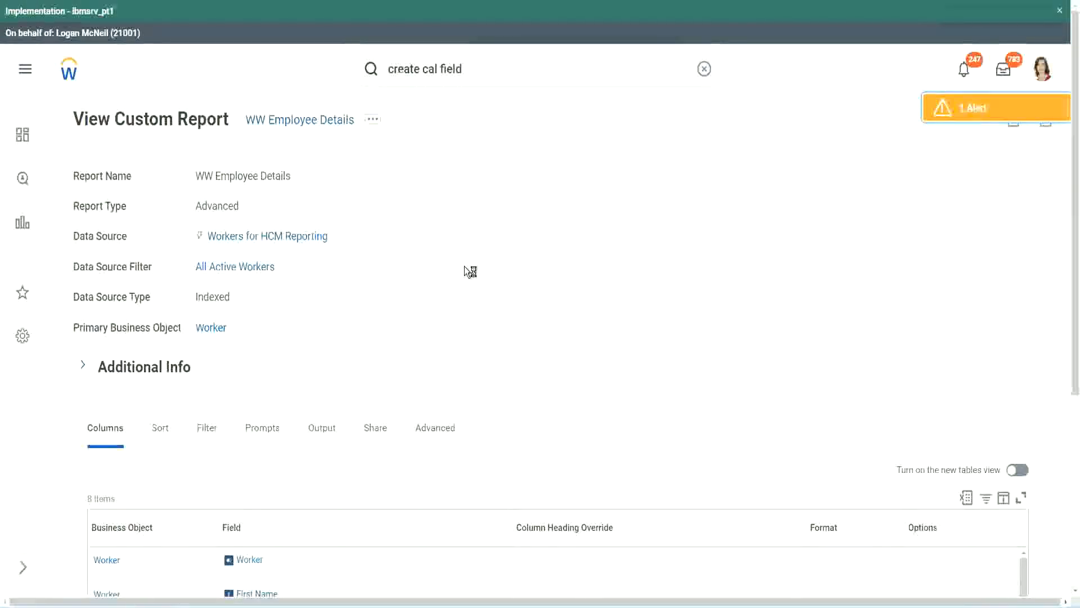
scroll(470, 272, "down", 1)
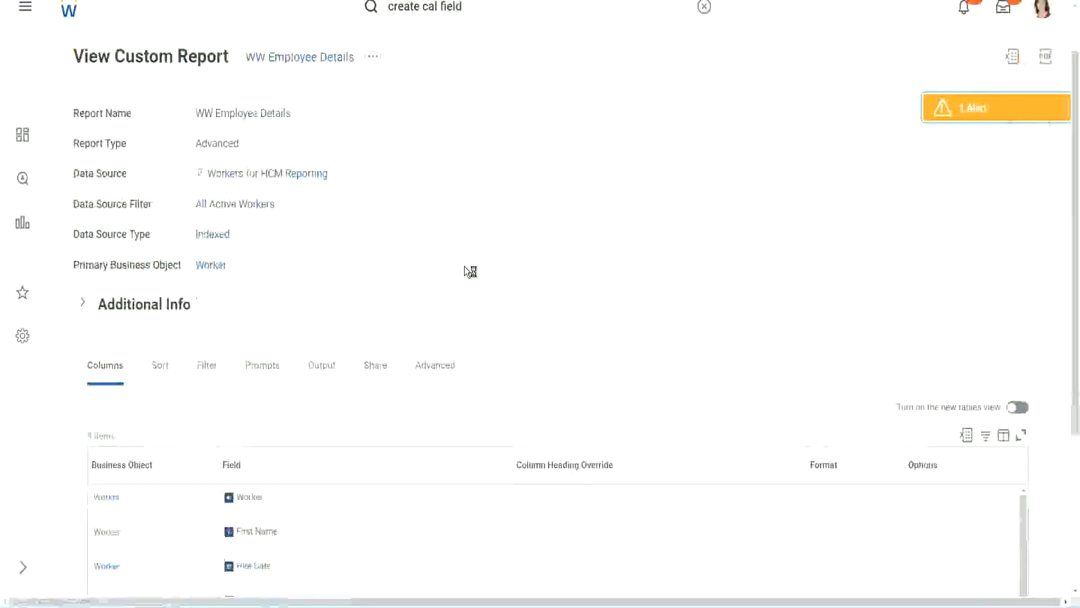
scroll(464, 265, "down", 3)
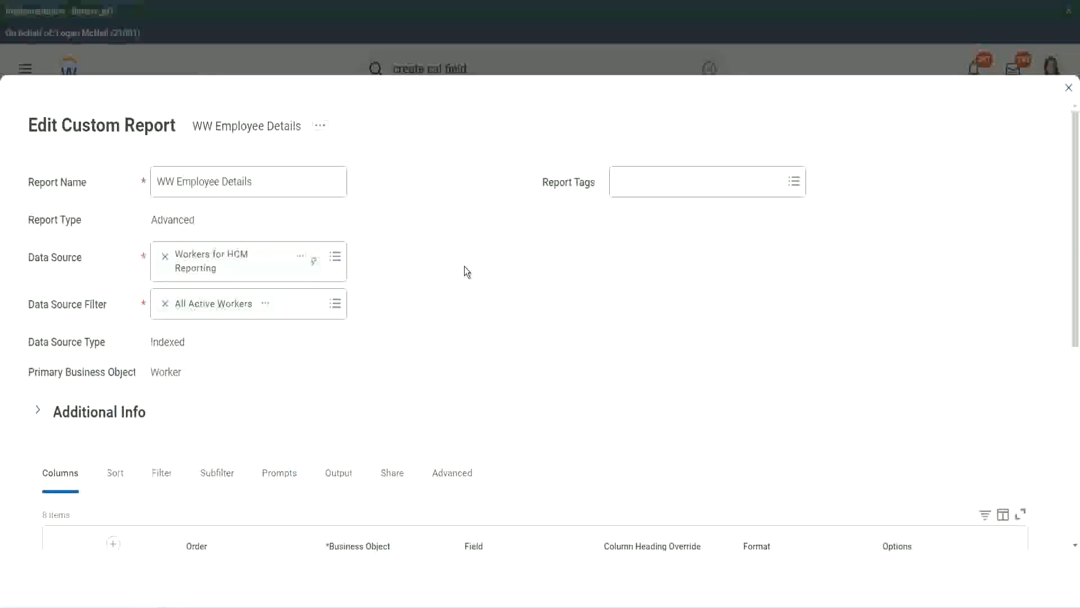
Step: Add a Worker row at the end of the report columns and paste the existing CF-WW-Eval Exp-Derive field's name into its field search
scroll(393, 471, "down", 8)
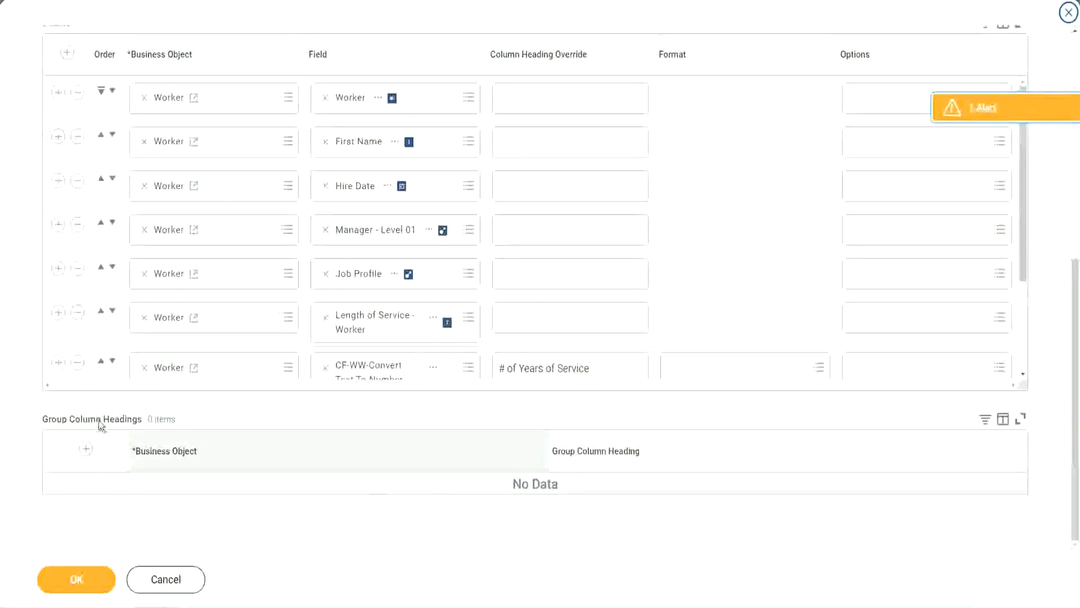
scroll(227, 276, "down", 3)
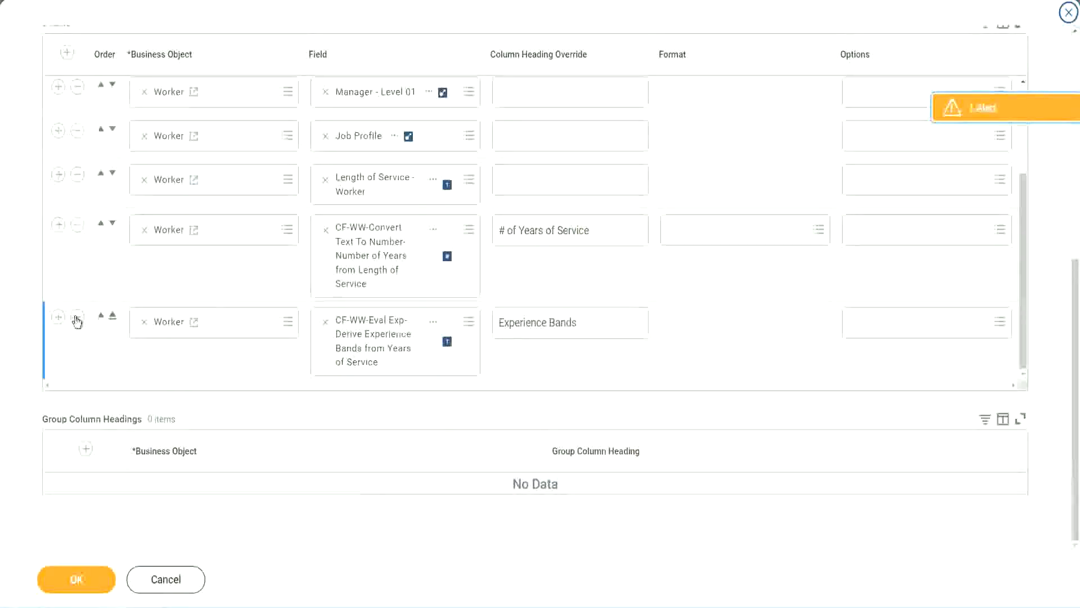
left_click(58, 317)
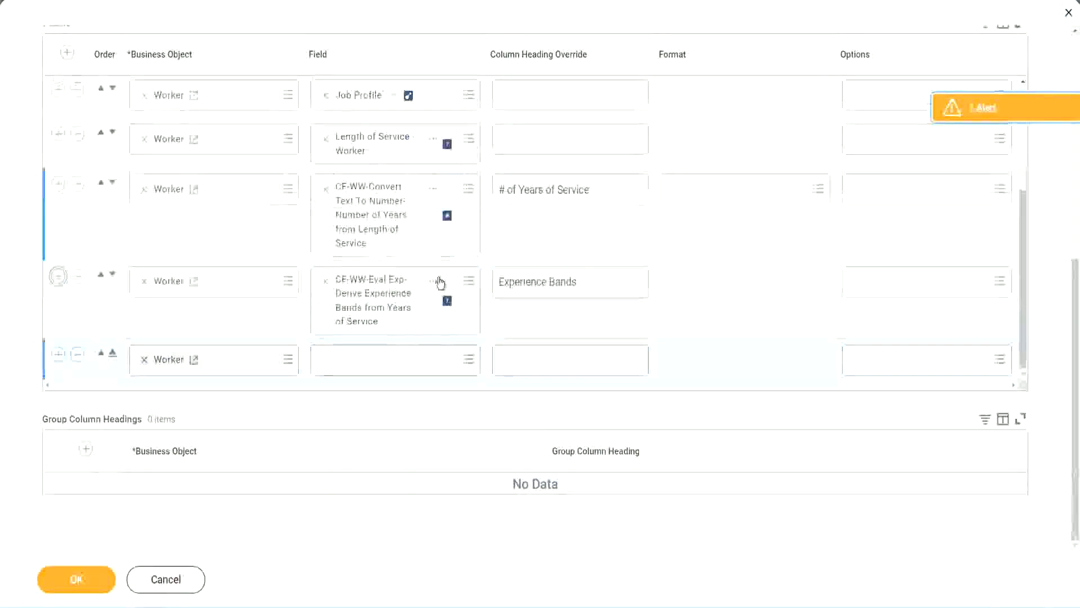
right_click(376, 304)
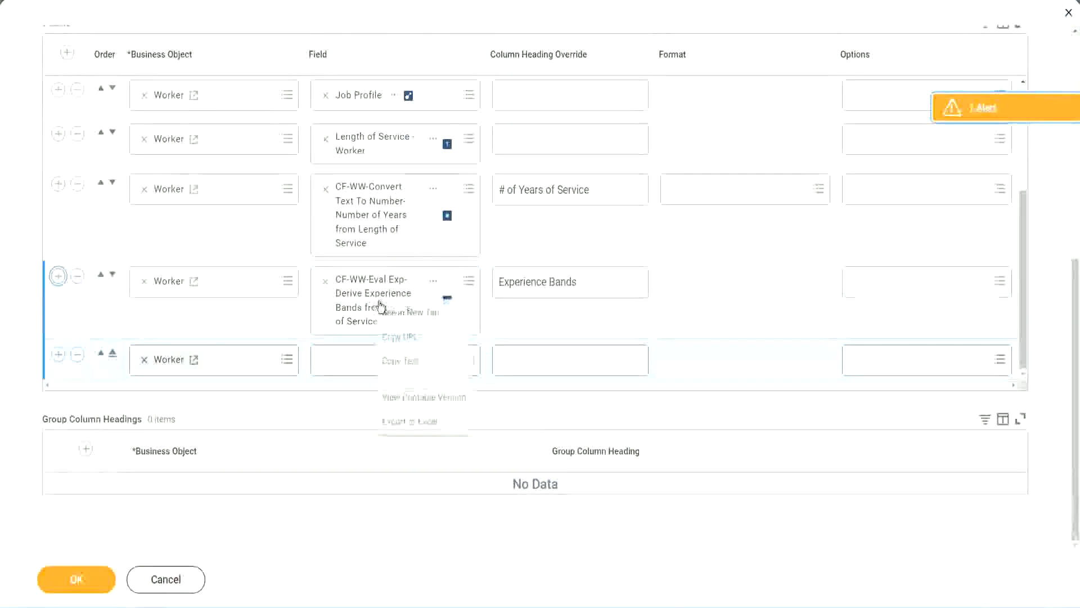
left_click(404, 361)
left_click(339, 366)
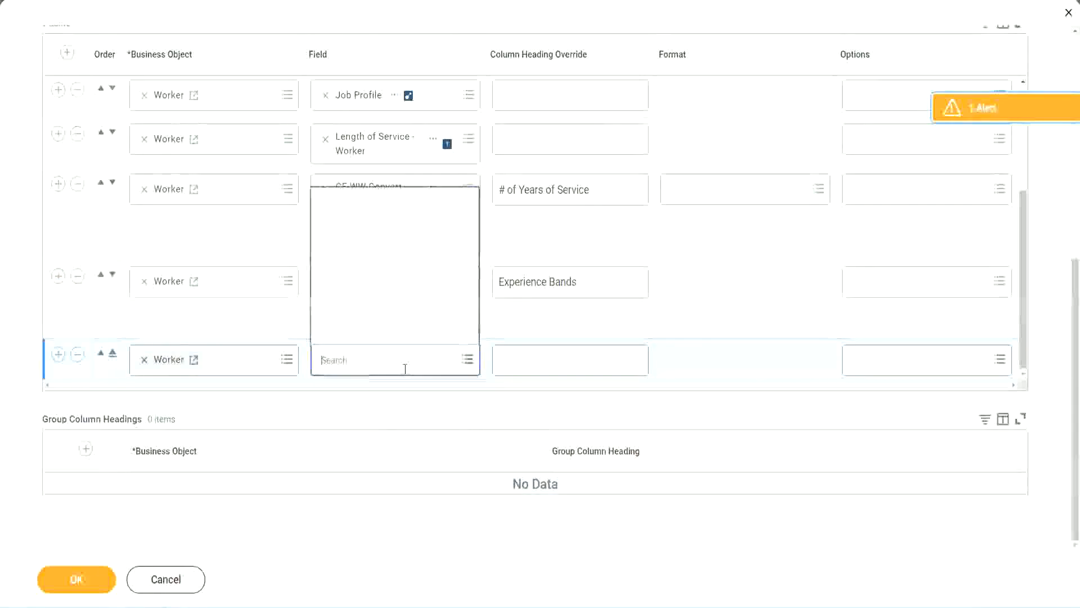
type("CF-WW-Eval Exp-Derive Experience Bands from Years of Service")
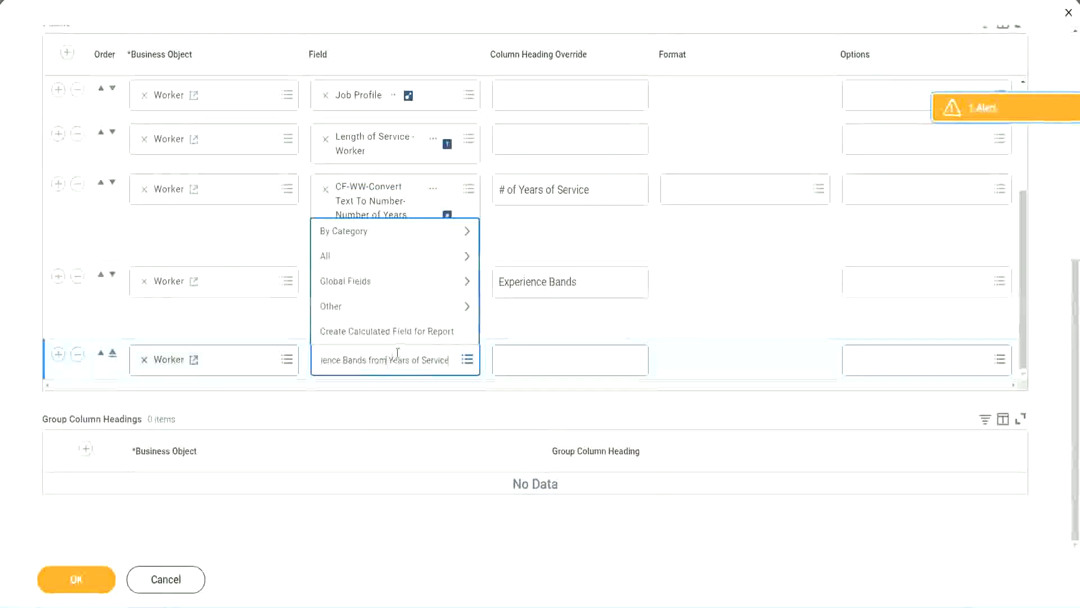
Step: Change the search text to CF-WW-Eval Exp Band and select CF-WW-Eval Exp Band-Determine Experience Bands from Years of Service
left_click_drag(326, 354, 275, 356)
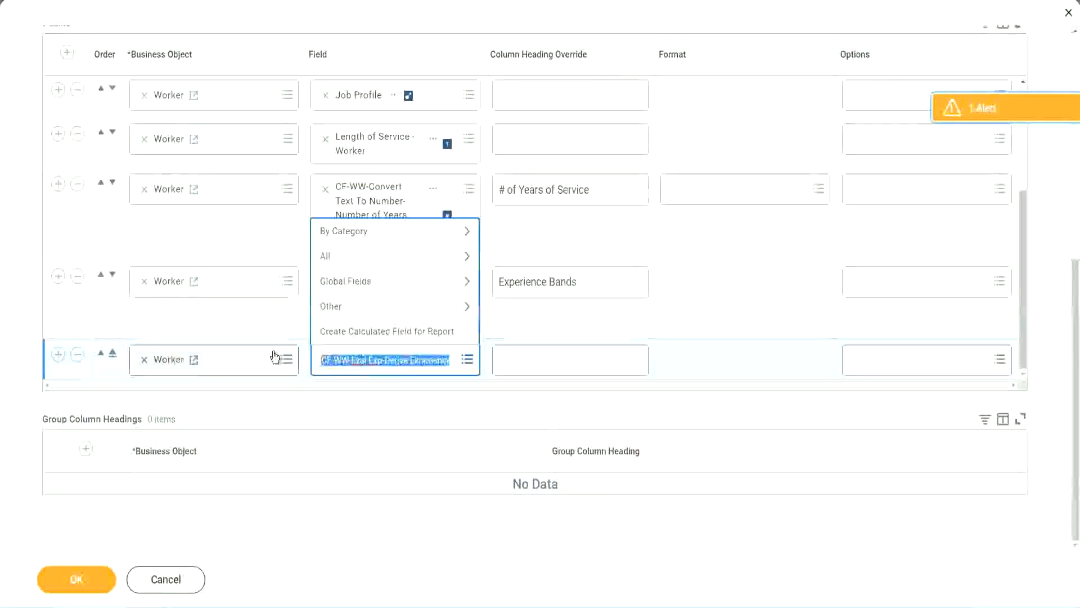
left_click(403, 369)
type("Band")
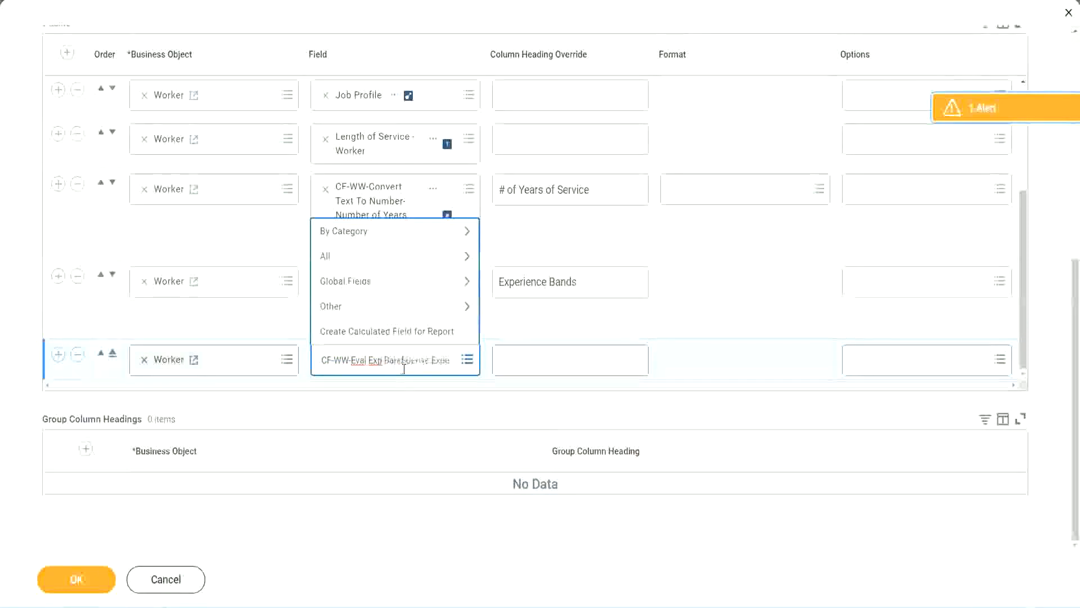
key("Delete")
key("Delete")
key("Delete")
key("Delete")
key("Delete")
key("Delete")
key("Delete")
key("Delete")
key("Delete")
key("Delete")
key("Delete")
key("Delete")
key("Delete")
key("Delete")
key("Delete")
key("Delete")
key("Delete")
key("Delete")
key("Delete")
key("Delete")
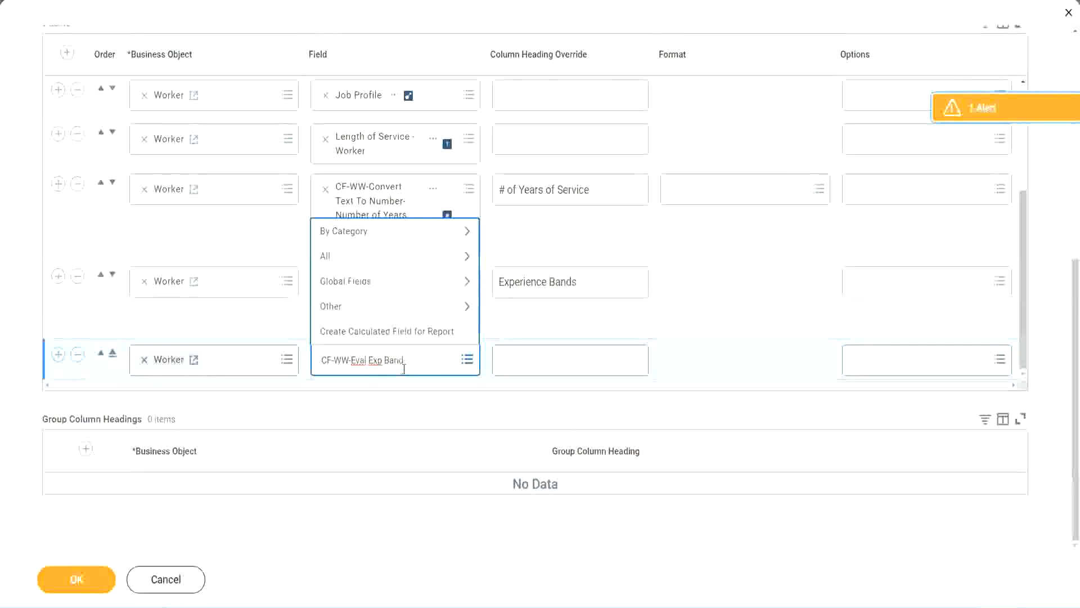
key("Return")
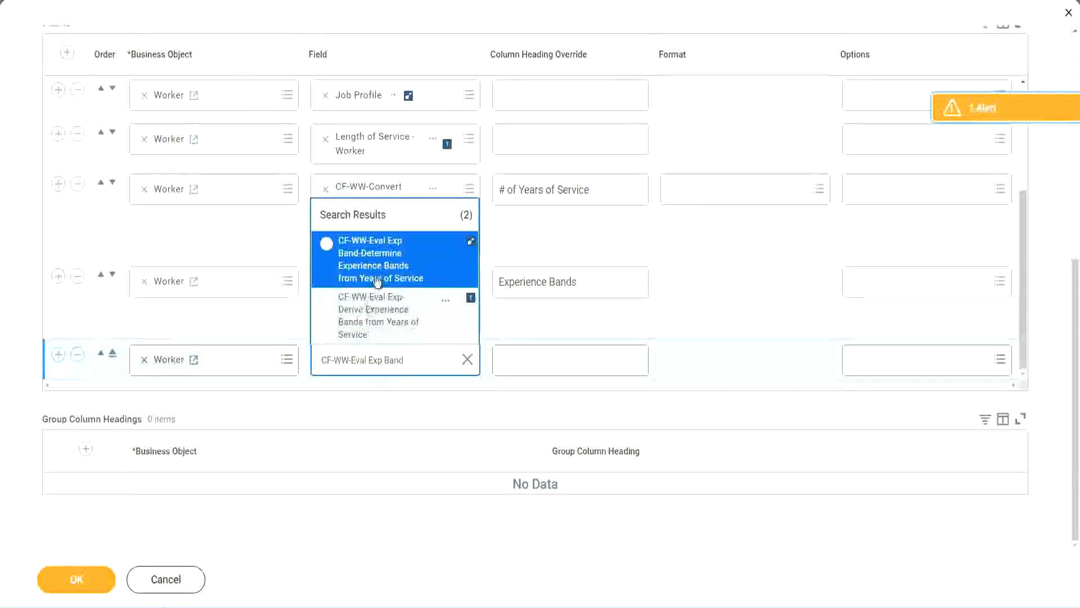
left_click(395, 267)
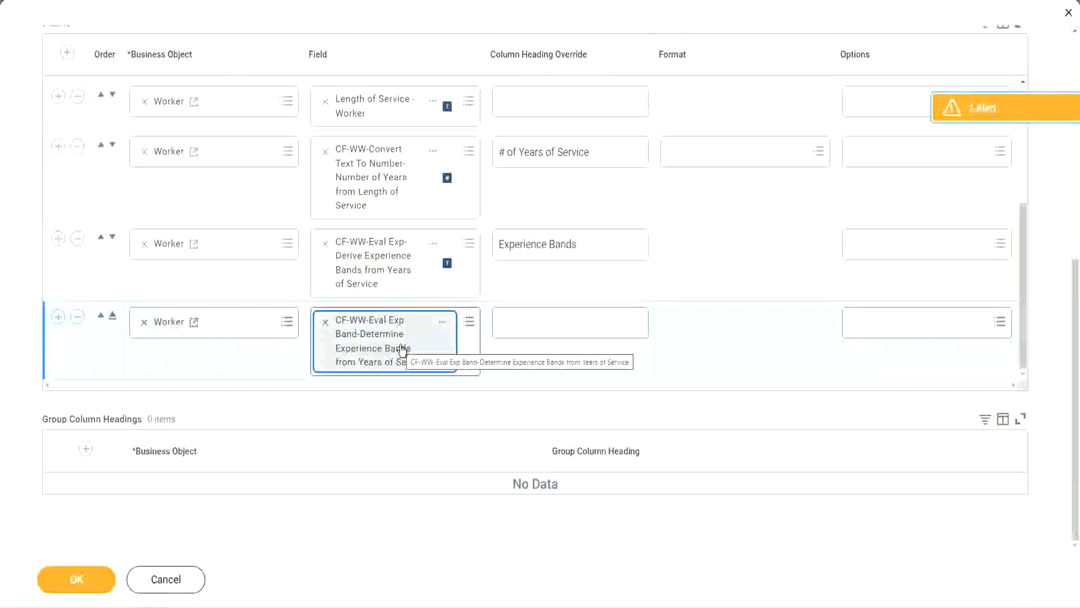
Step: Set the new column's heading override to Experience Bands (Eval Exp Bands), reusing the existing heading text, and save the report
triple_click(594, 244)
key("ctrl+c")
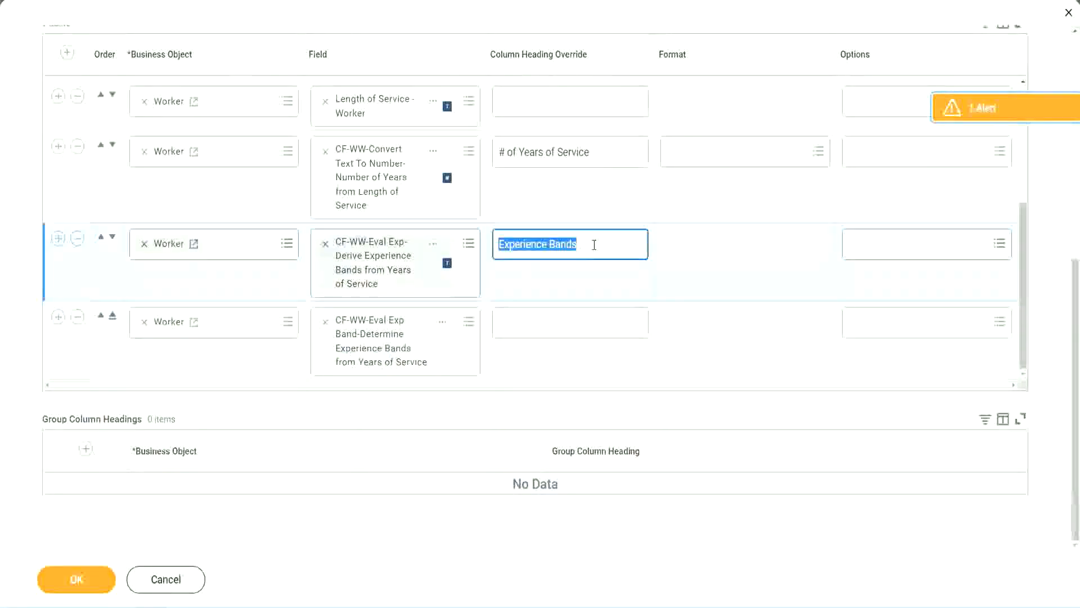
left_click(525, 321)
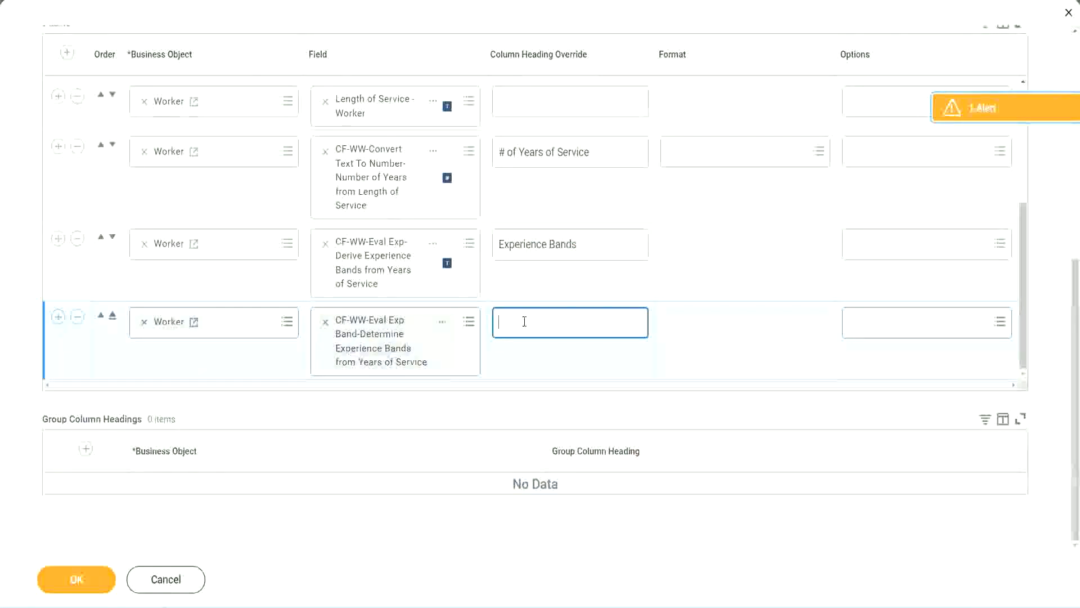
key("ctrl+v")
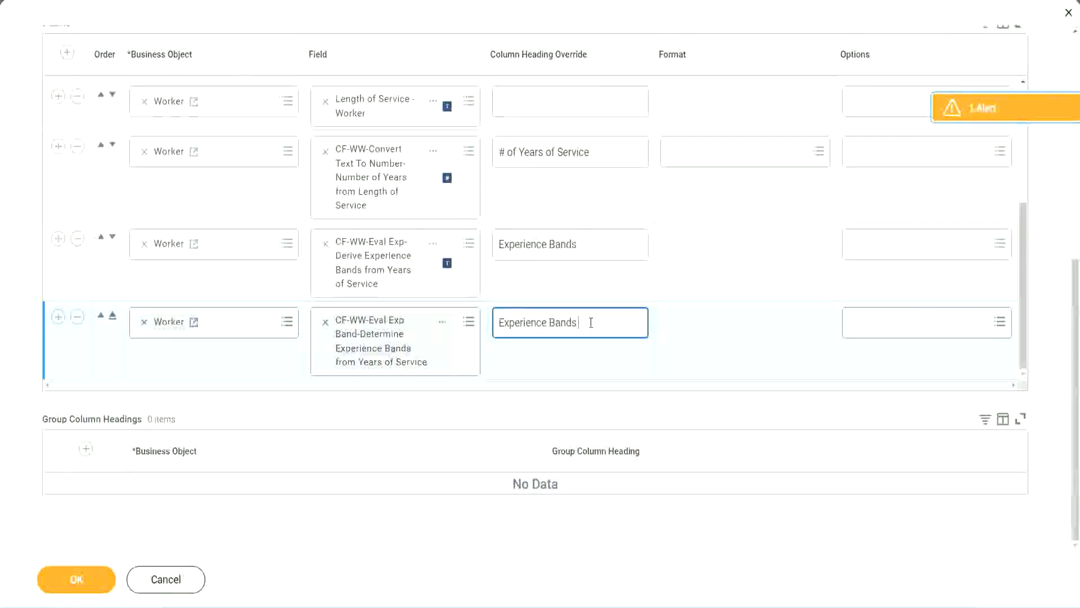
type("(Eval E")
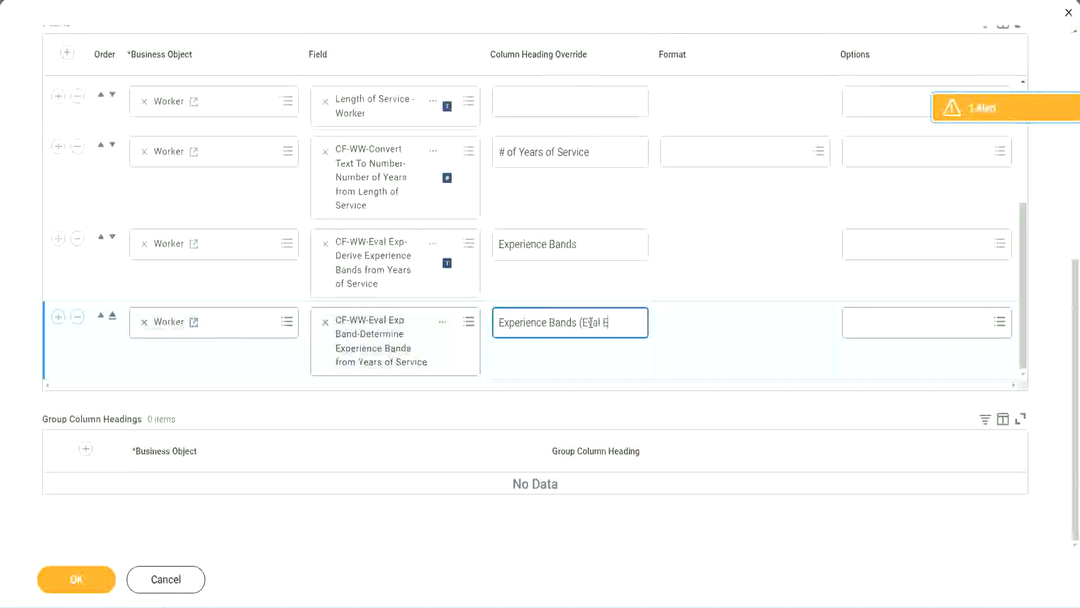
type("xp Bands)")
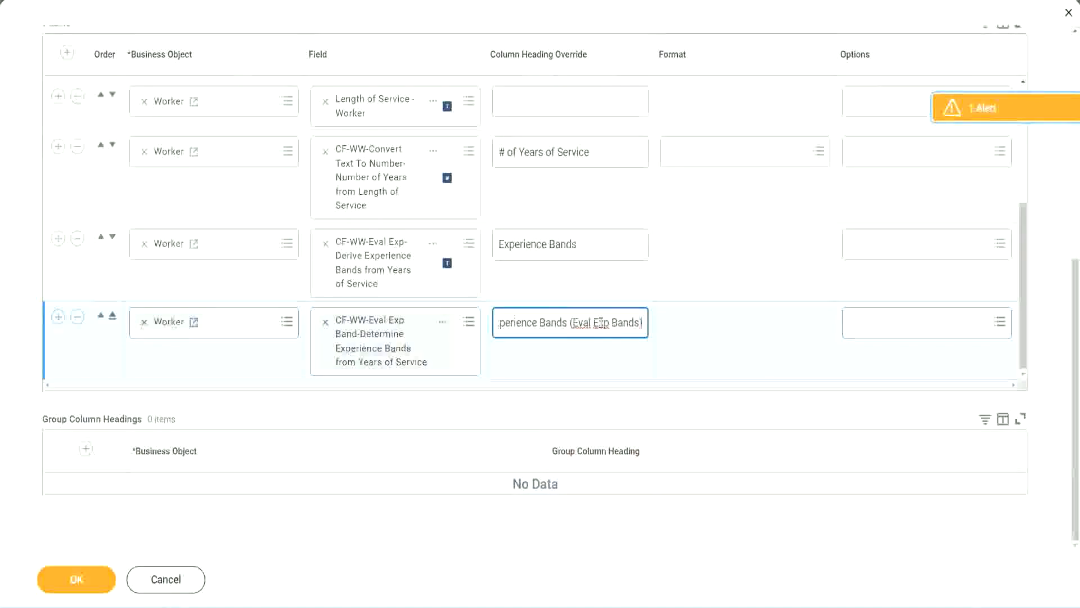
double_click(603, 322)
left_click(622, 320)
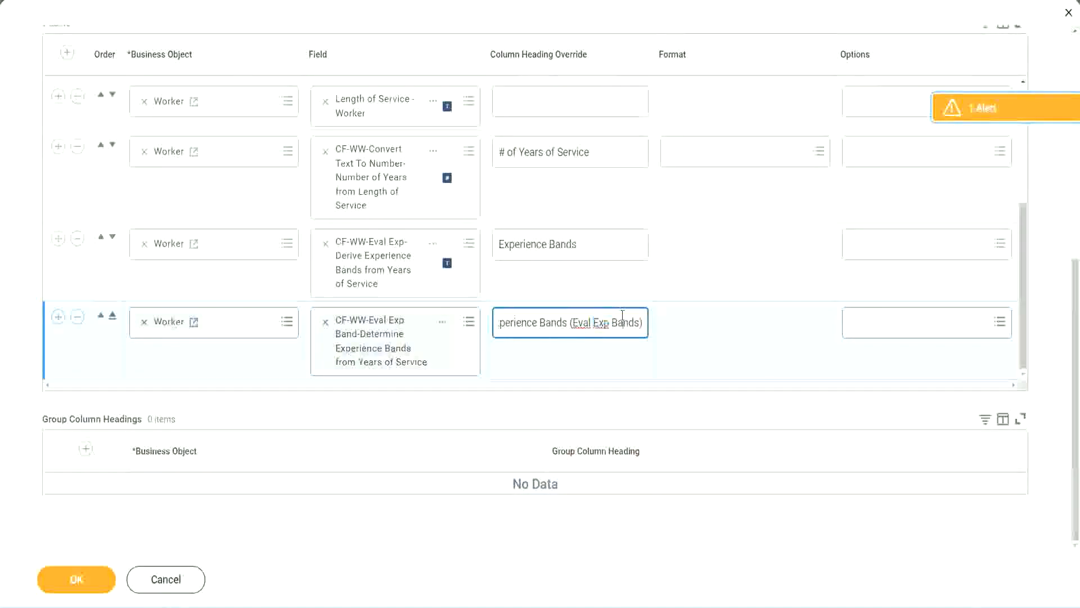
left_click(82, 581)
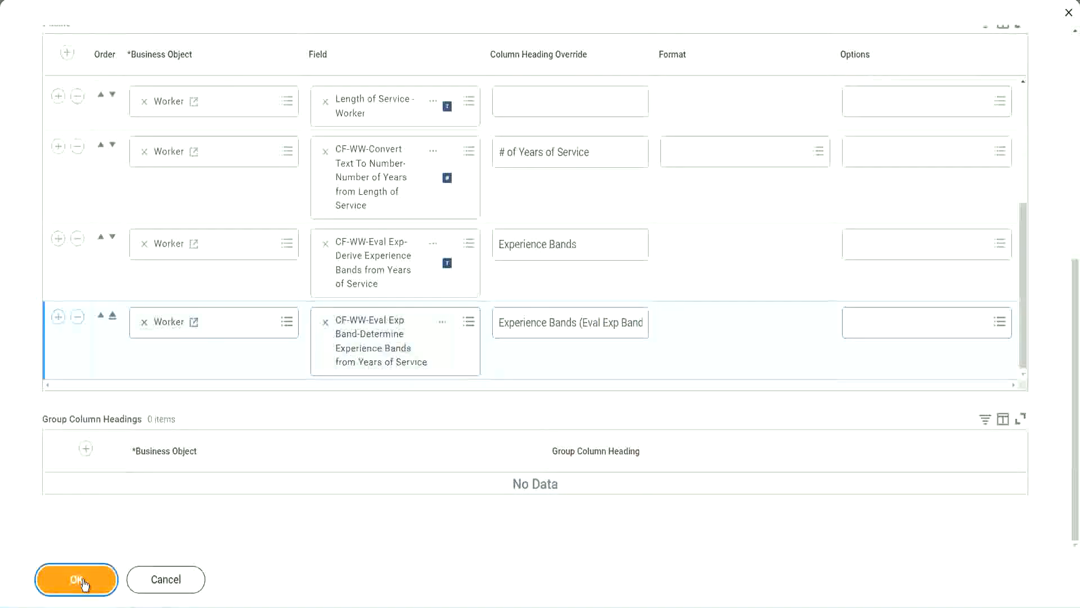